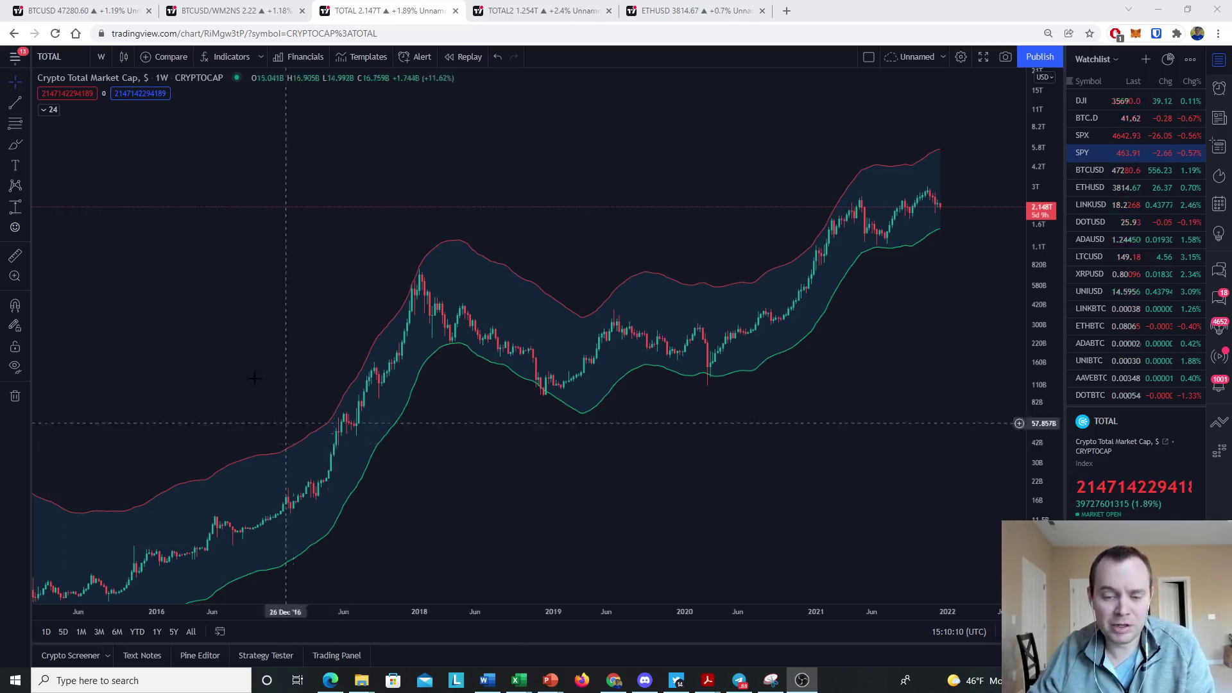
Circle the notable market cap turning points and corridor band touches from early 2018 to early 2021 with the Brush.
click(19, 148)
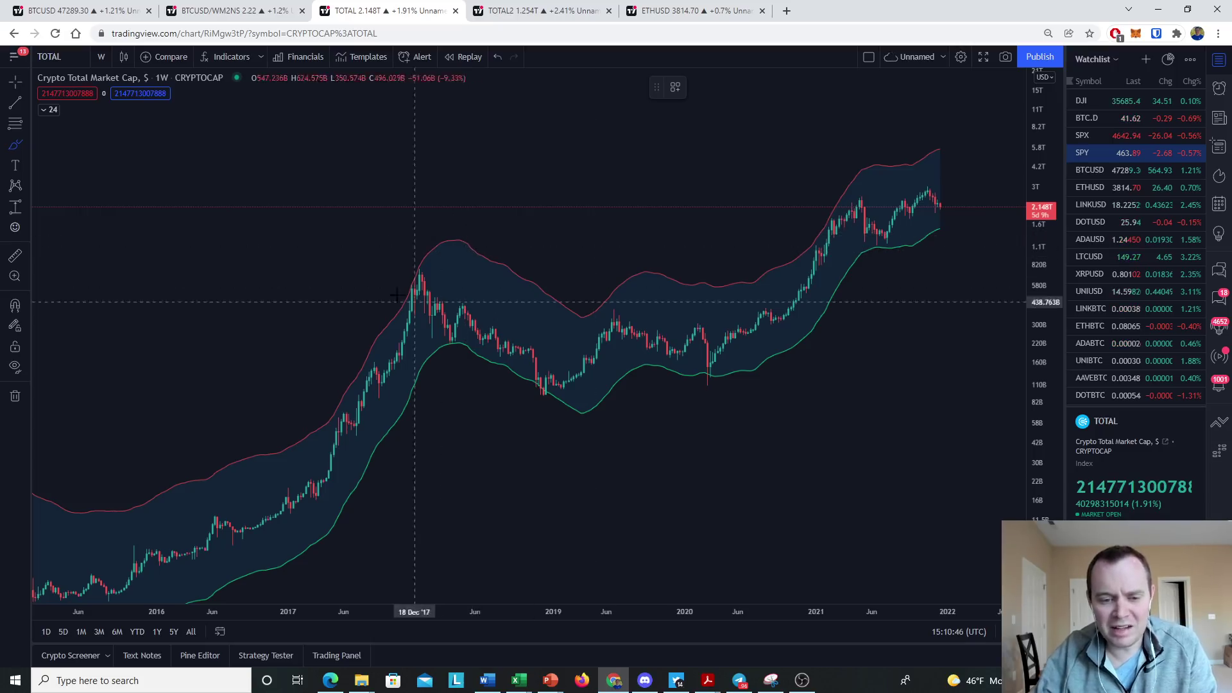
click(27, 145)
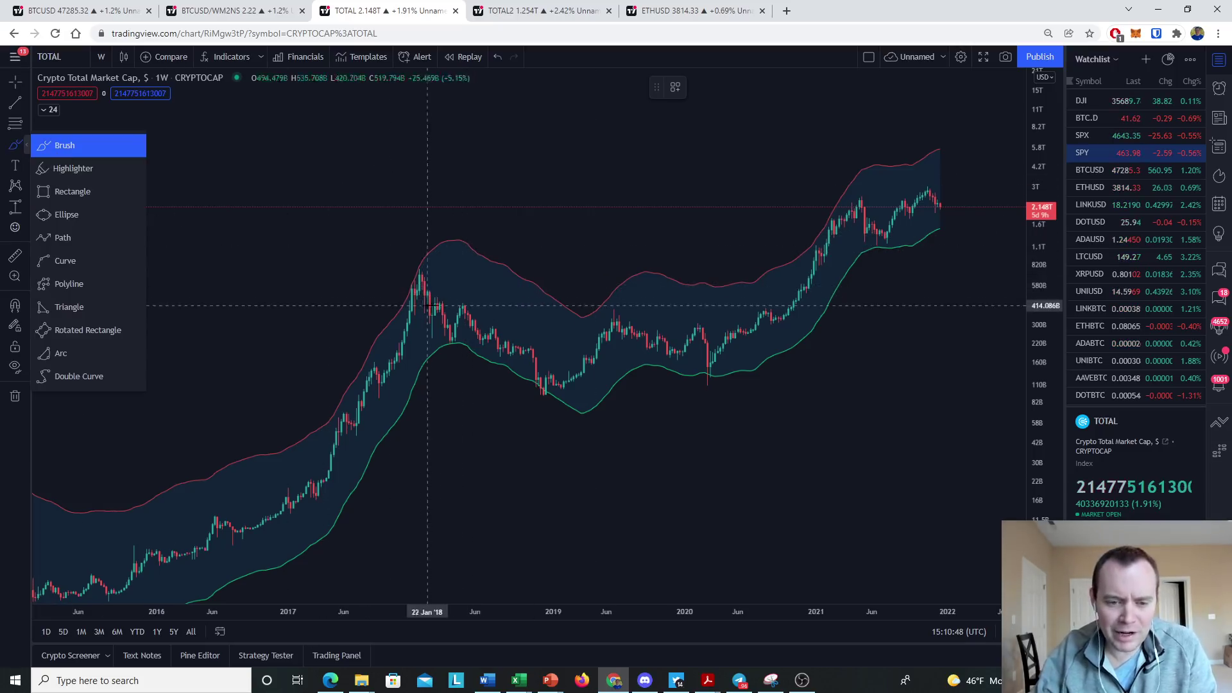
drag(439, 301, 438, 300)
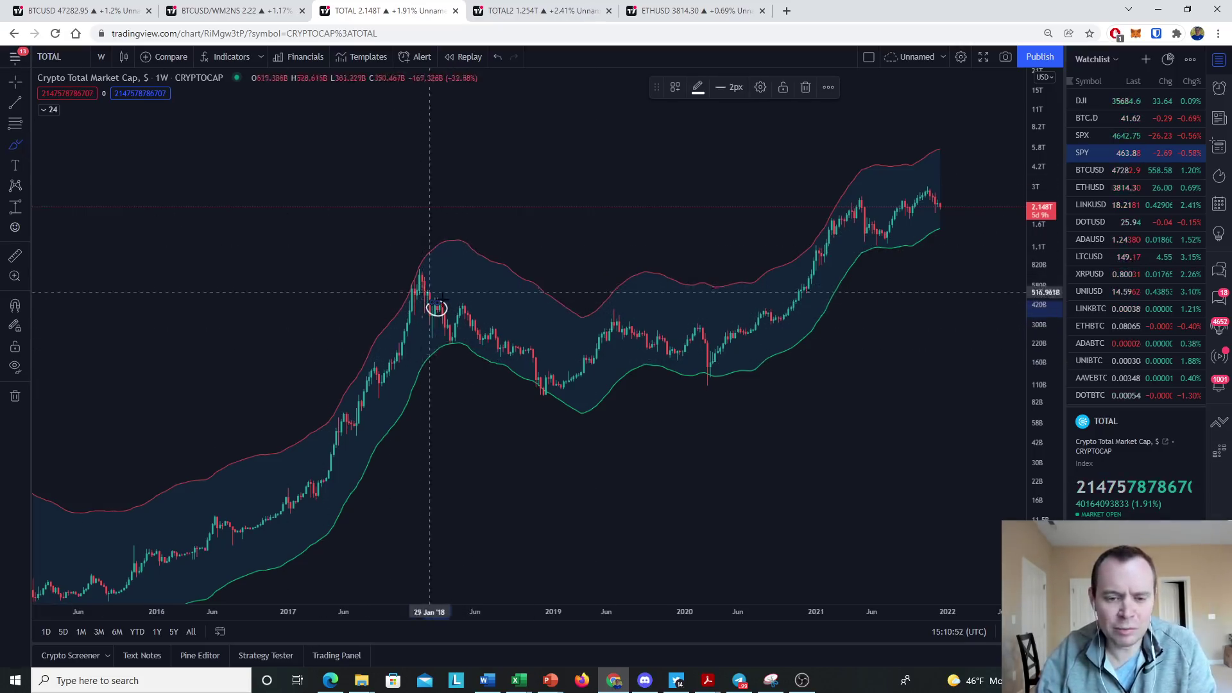
mouse_move(450, 335)
mouse_down()
mouse_move(527, 342)
mouse_move(537, 380)
mouse_up()
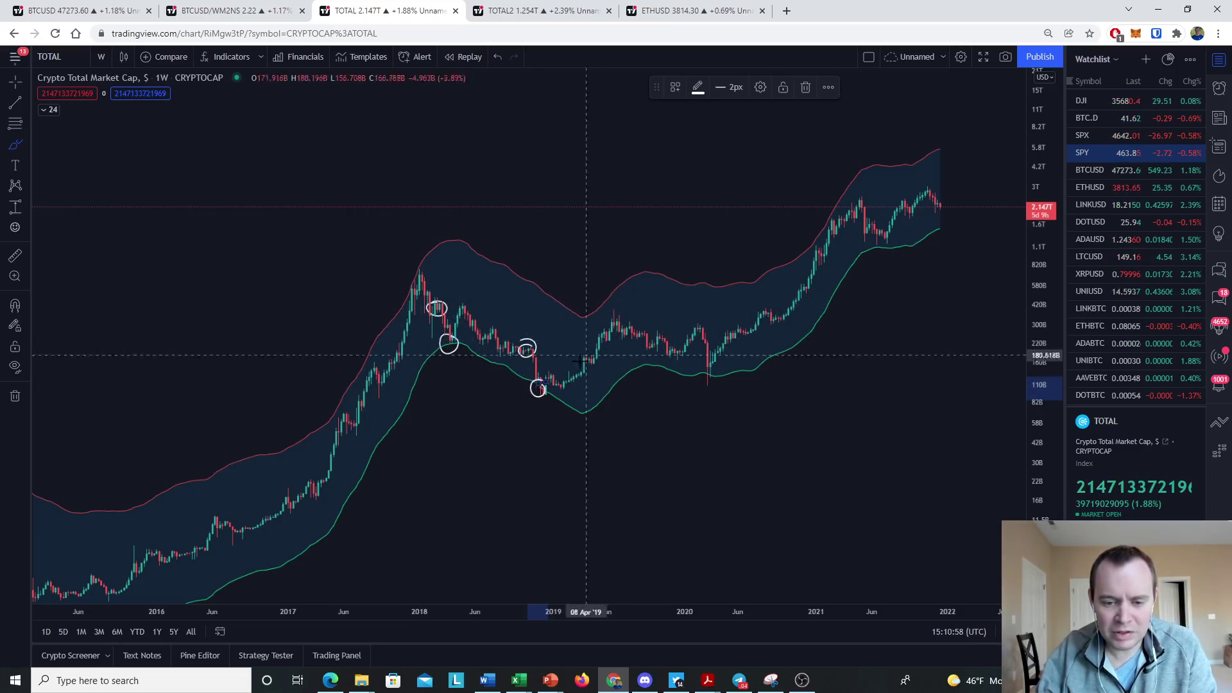
drag(613, 289, 608, 290)
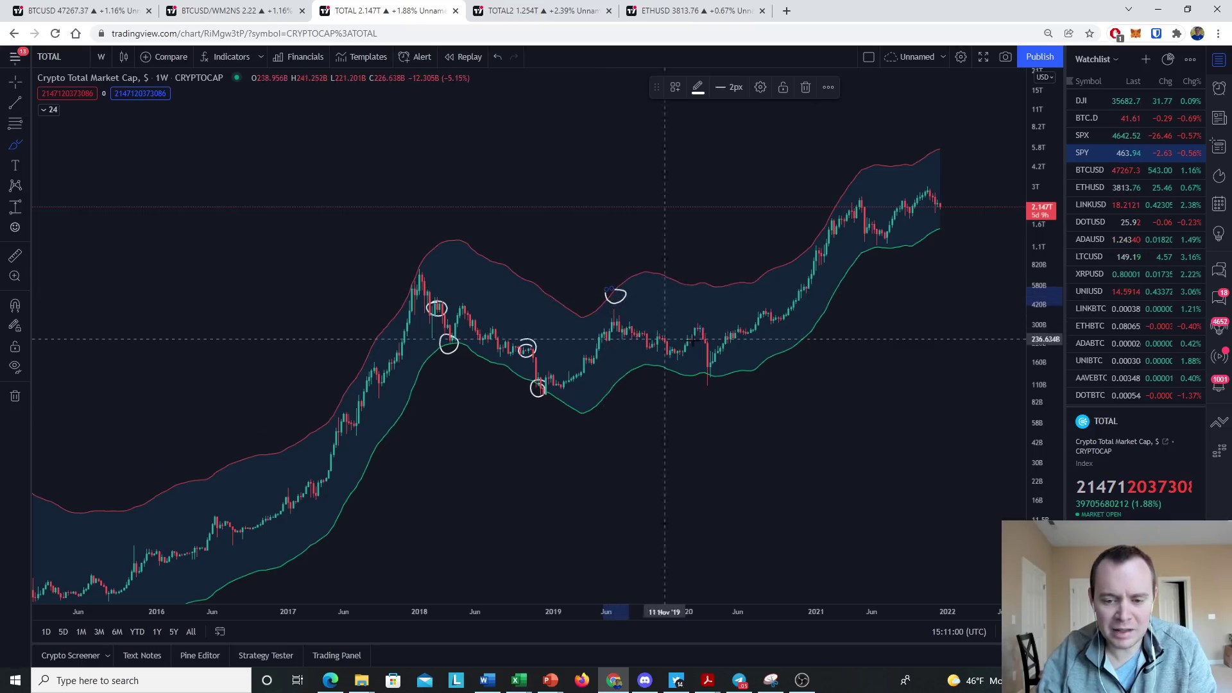
drag(715, 377, 713, 363)
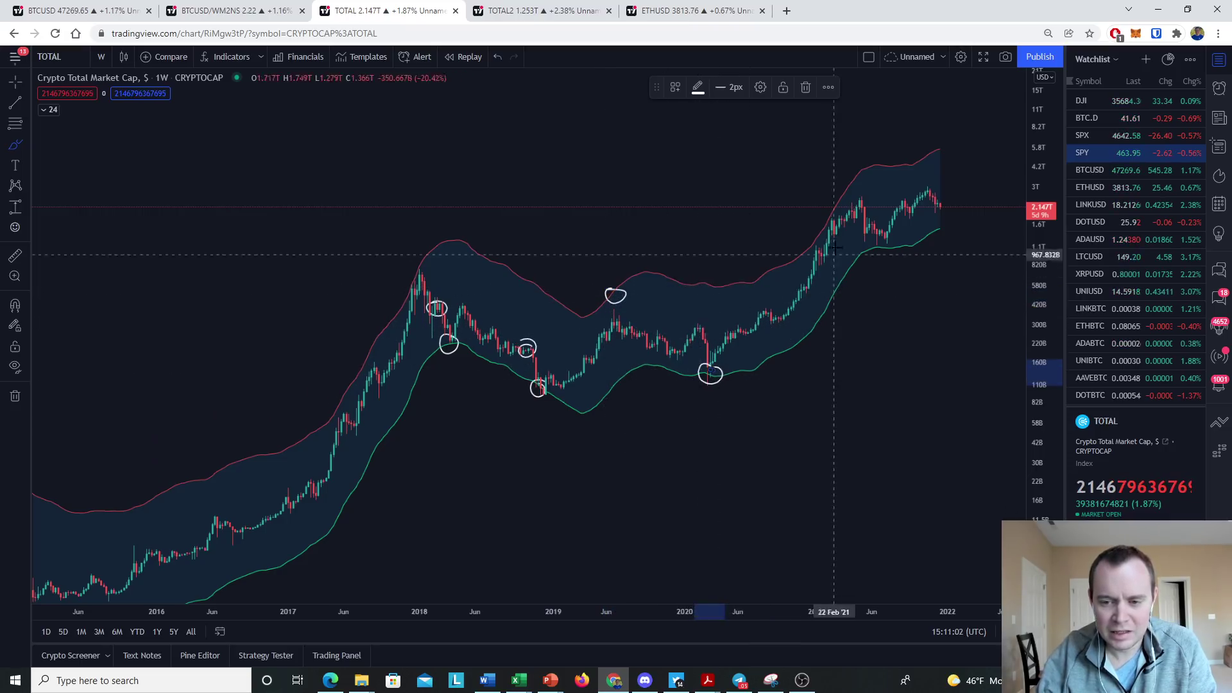
drag(815, 239, 836, 214)
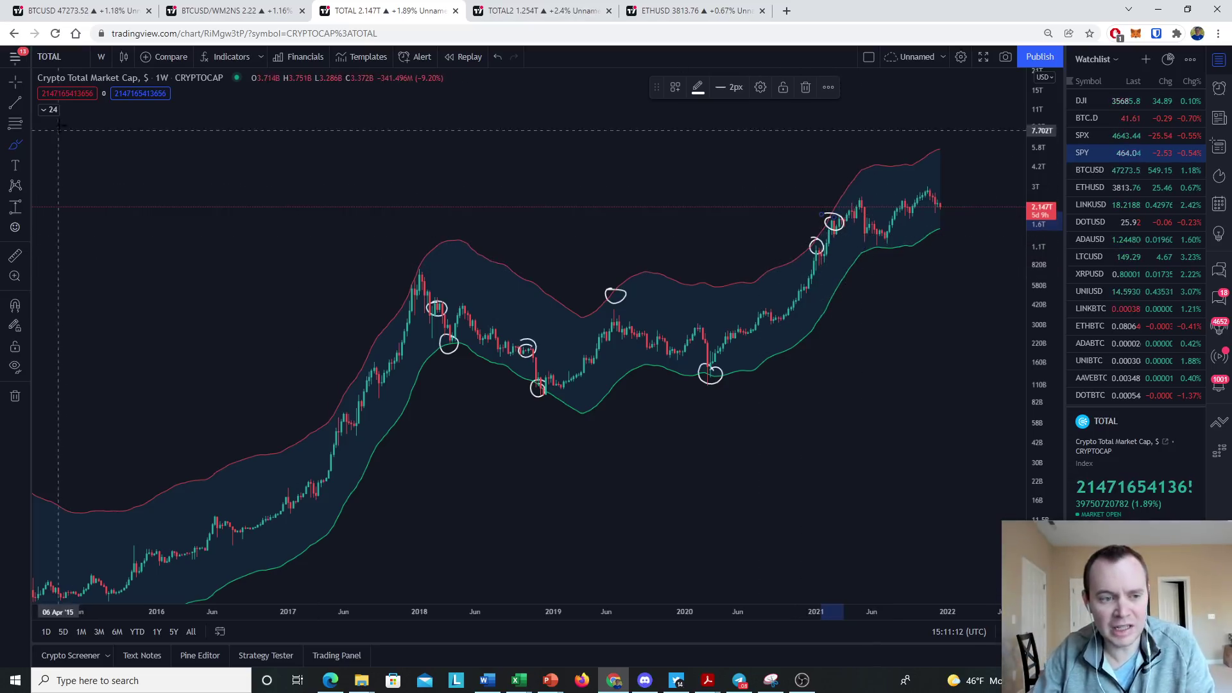
Check the list of indicators applied to the TOTAL chart and remove all the brush circles.
click(46, 109)
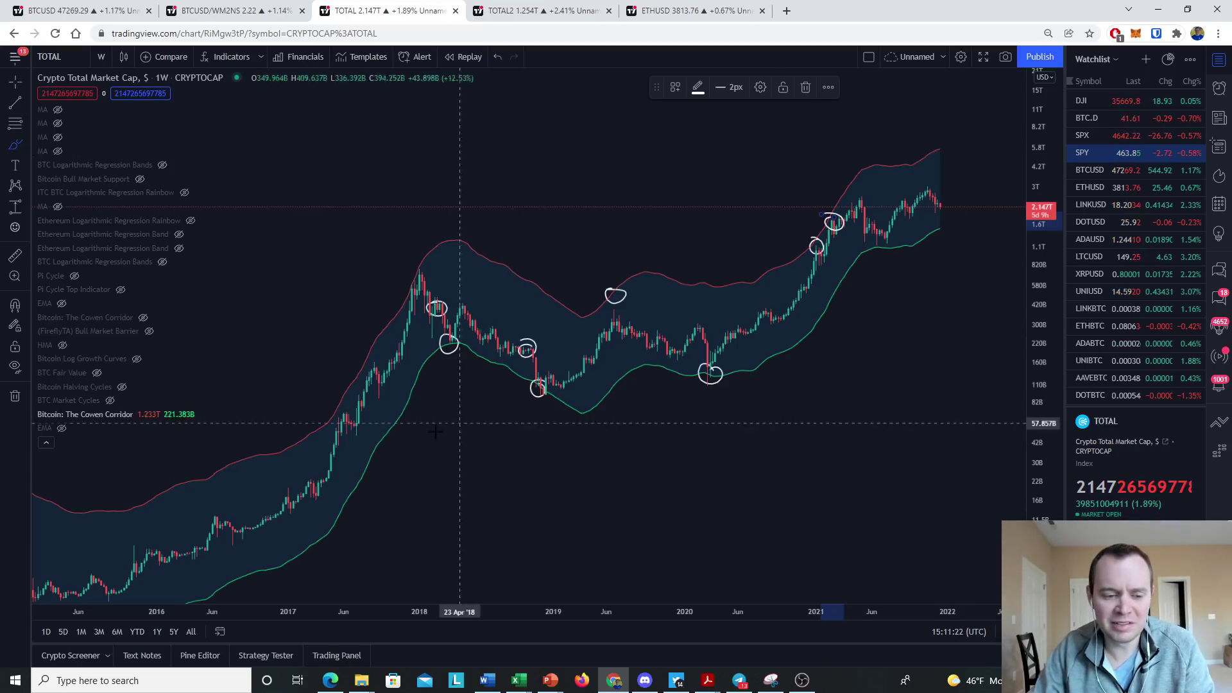
click(45, 443)
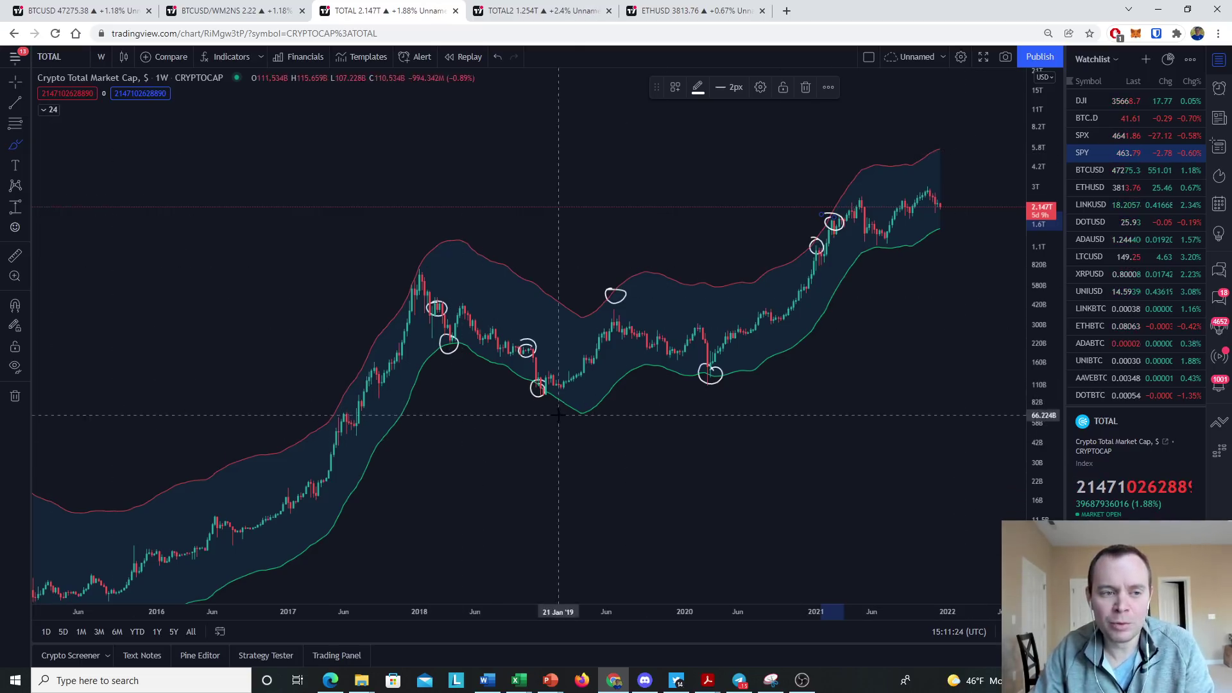
right_click(796, 372)
click(849, 610)
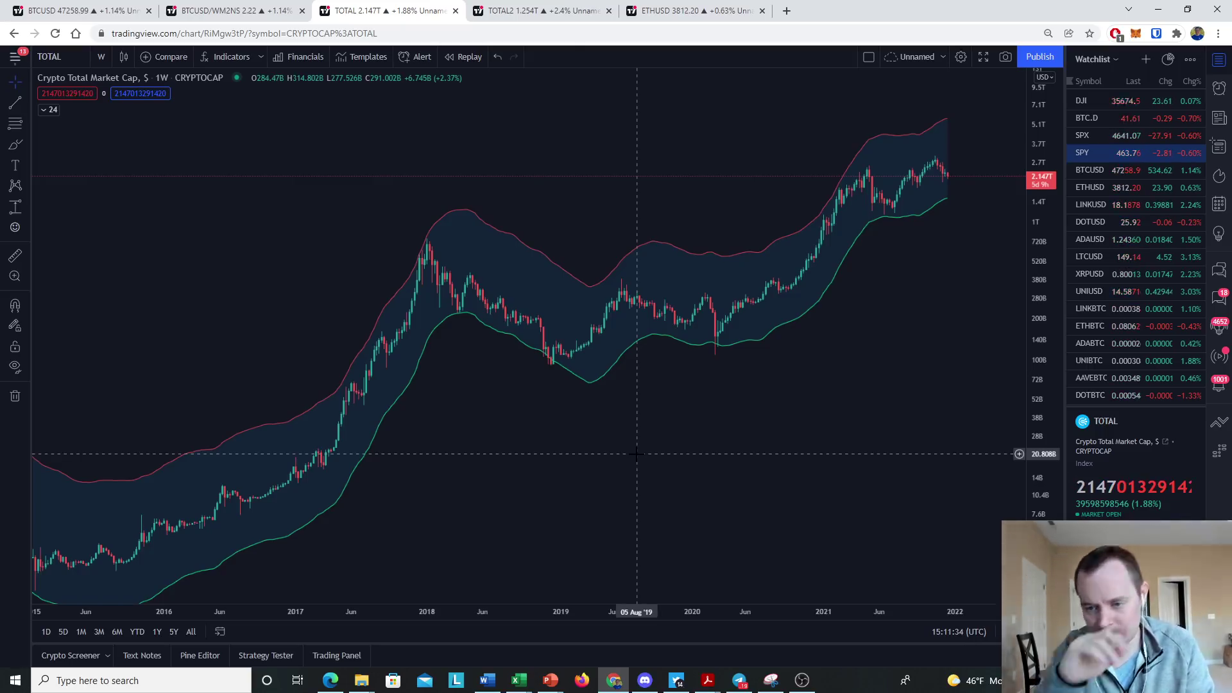
Switch to the BTCUSD chart and show the BTC Market Cycles indicator.
click(67, 7)
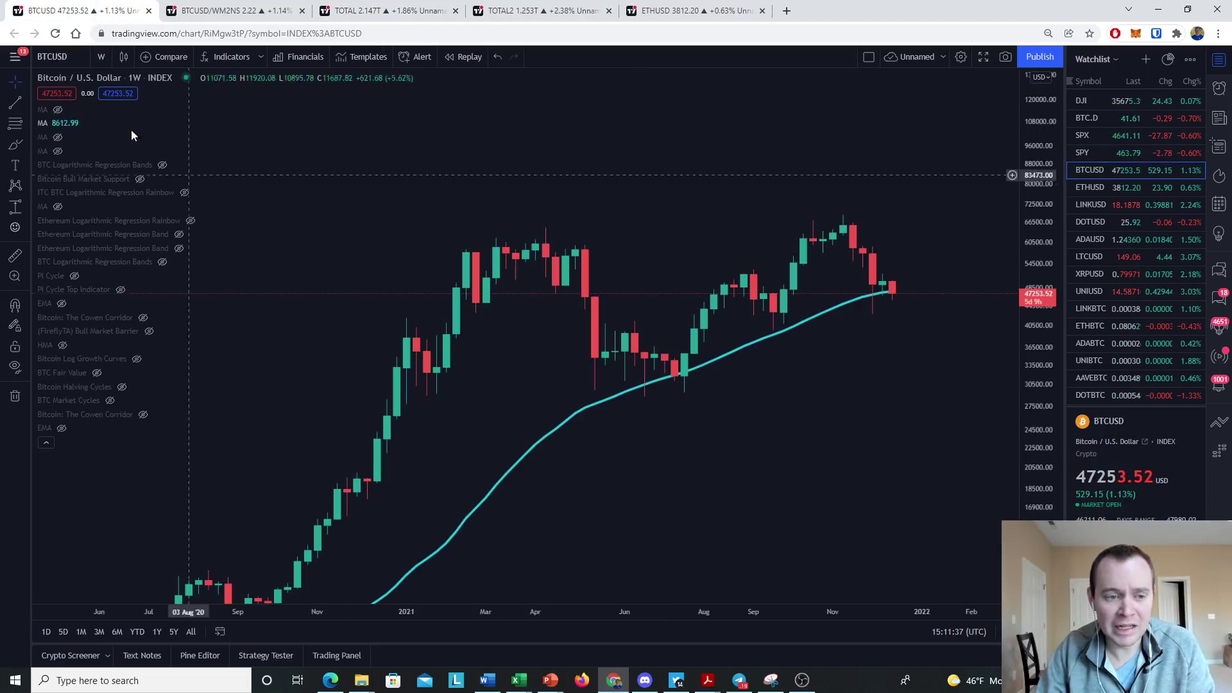
click(122, 387)
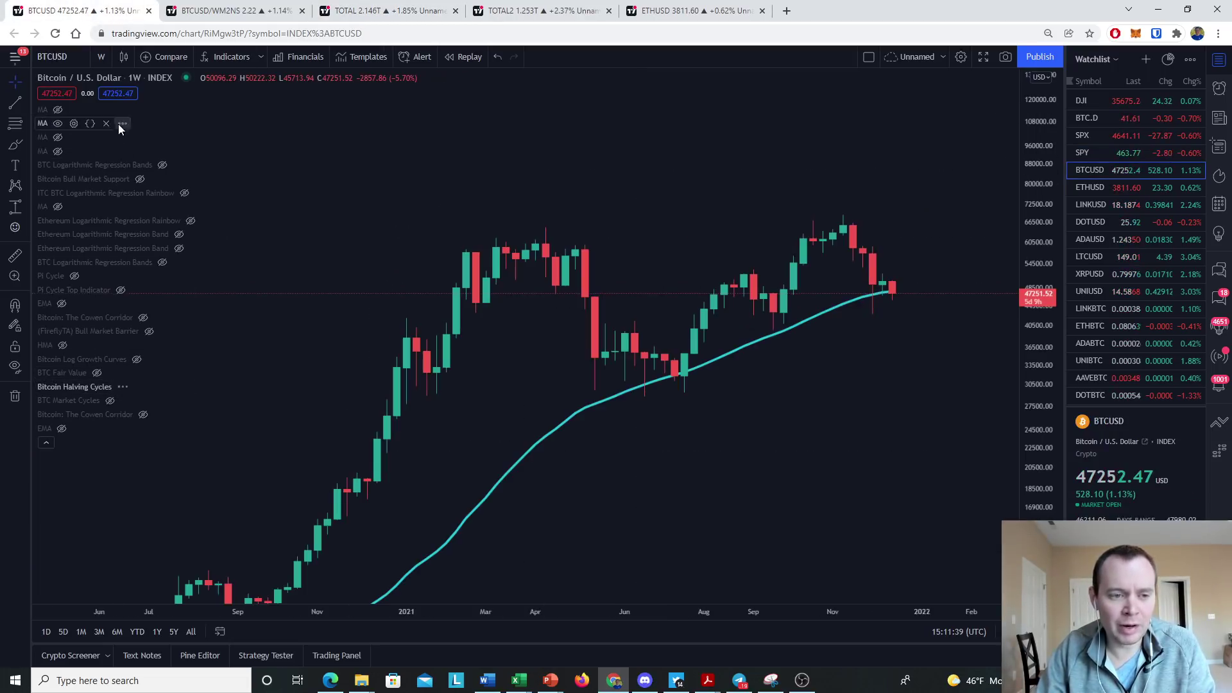
click(123, 387)
click(110, 400)
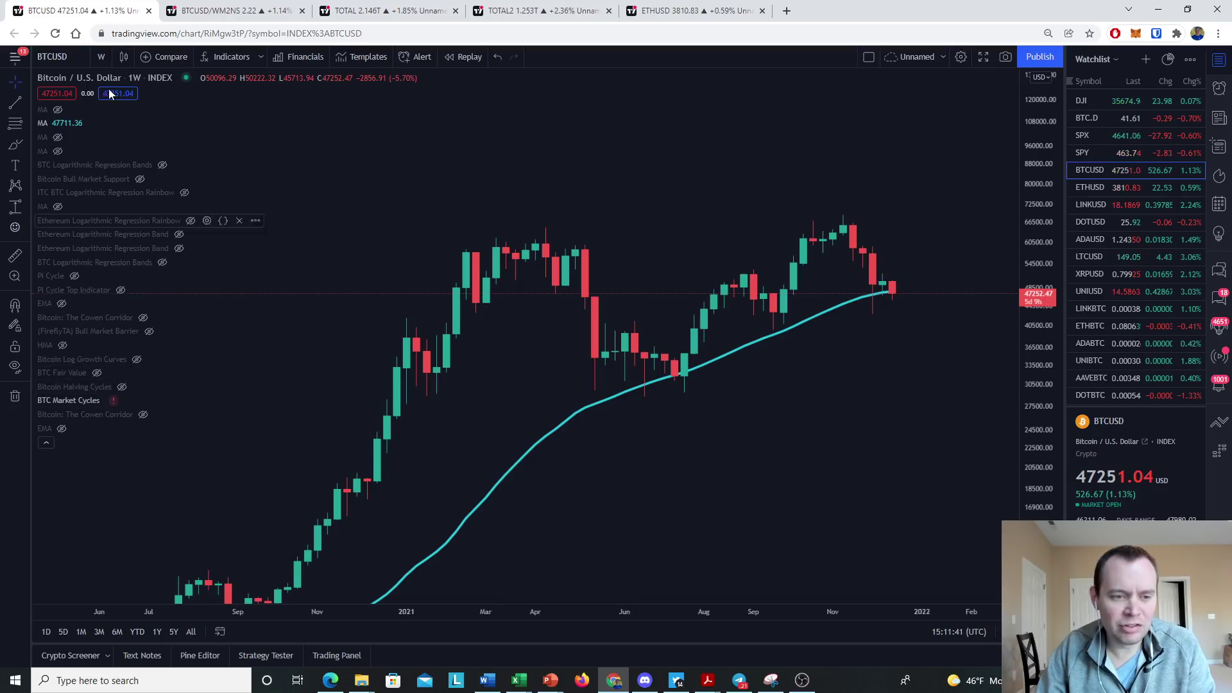
Set the BTCUSD chart to the one-day interval and hide the visible moving average.
click(98, 57)
click(109, 435)
scroll(706, 385, up, 5)
scroll(591, 381, down, 10)
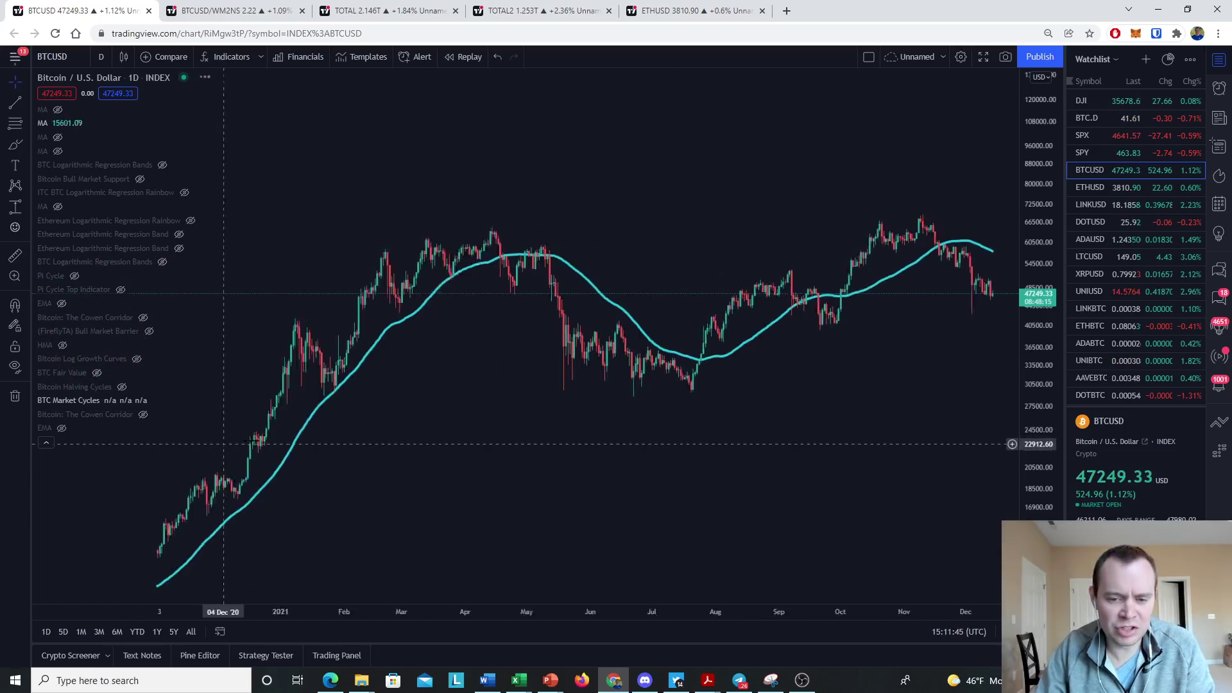
drag(693, 513, 743, 239)
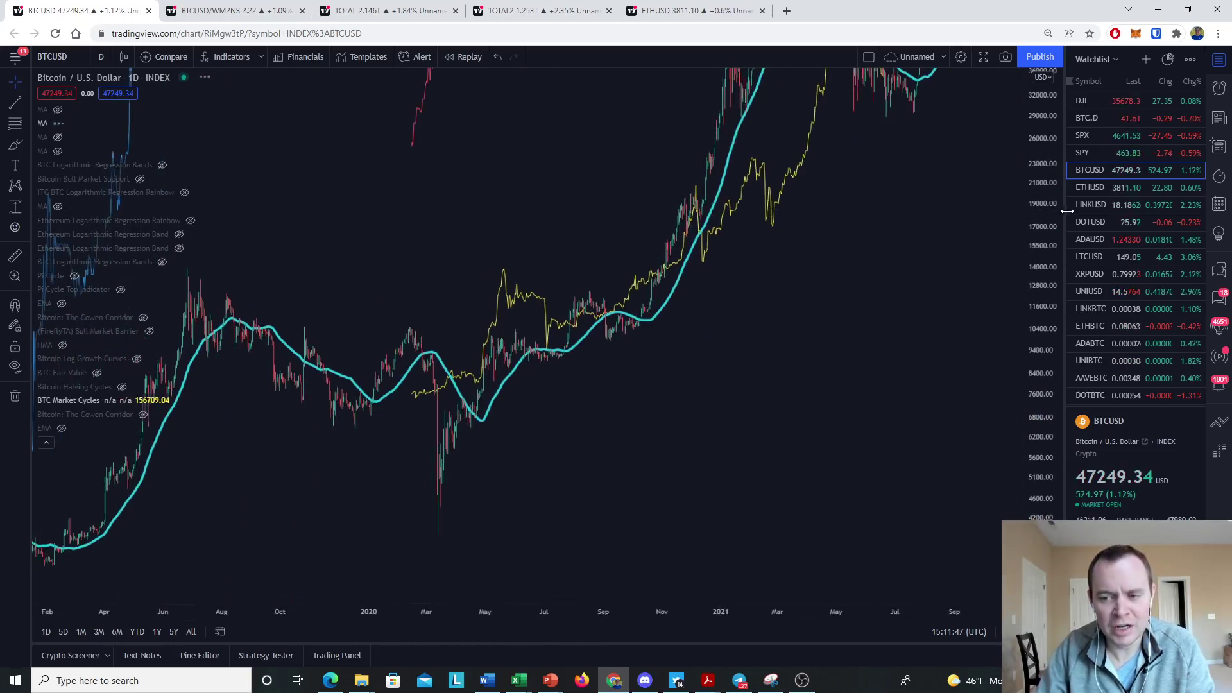
drag(1064, 255, 1059, 256)
scroll(864, 447, down, 8)
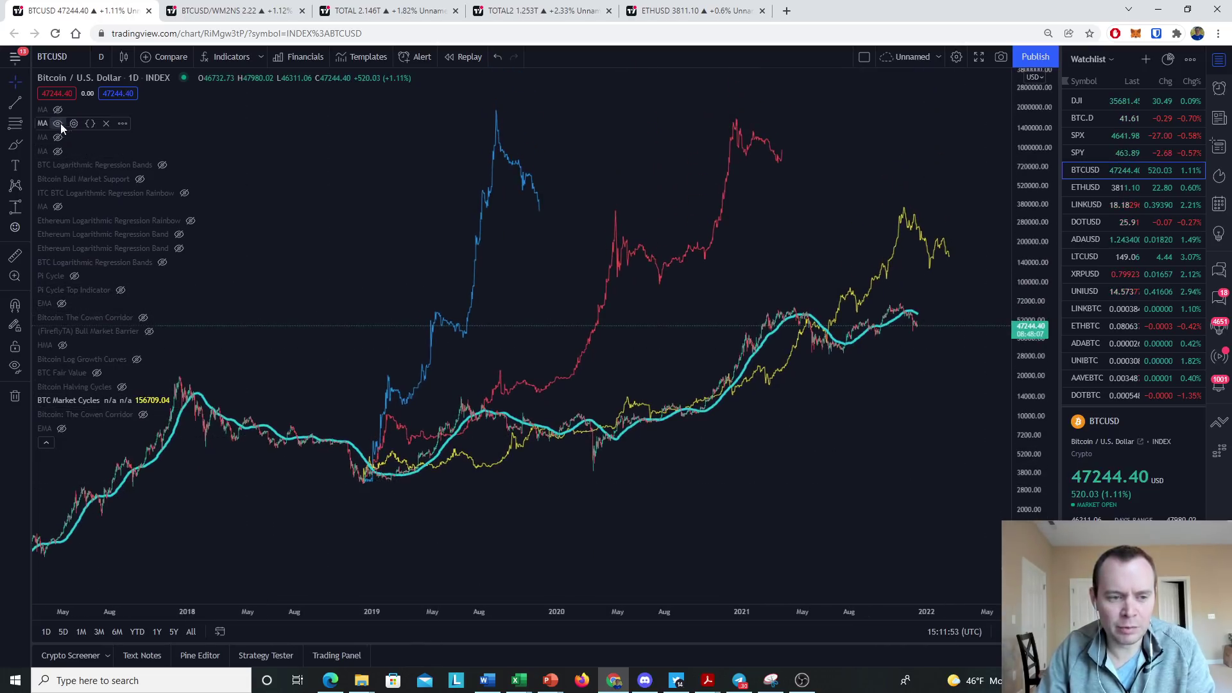
click(53, 122)
Brush white arrows linking the blue cycle's peak to the red cycle's peak and on to the yellow cycle's peak.
click(15, 145)
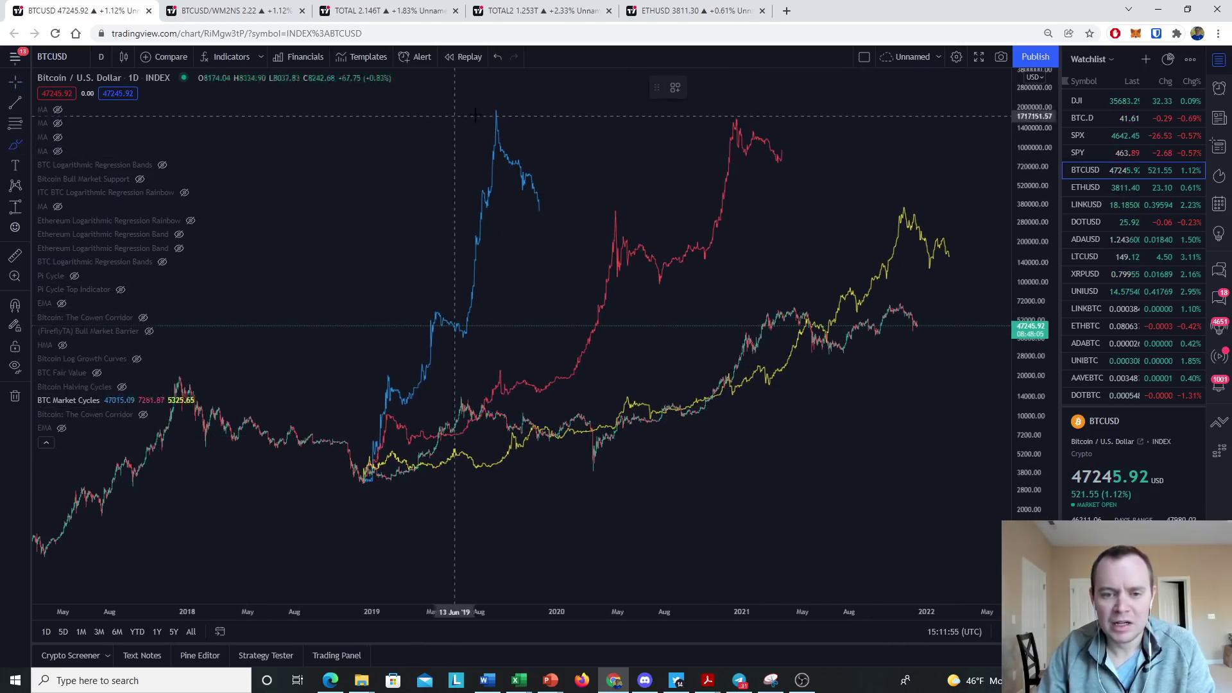
mouse_move(509, 114)
mouse_down()
mouse_move(736, 123)
mouse_move(727, 132)
mouse_move(879, 165)
mouse_move(905, 196)
mouse_move(942, 183)
mouse_up()
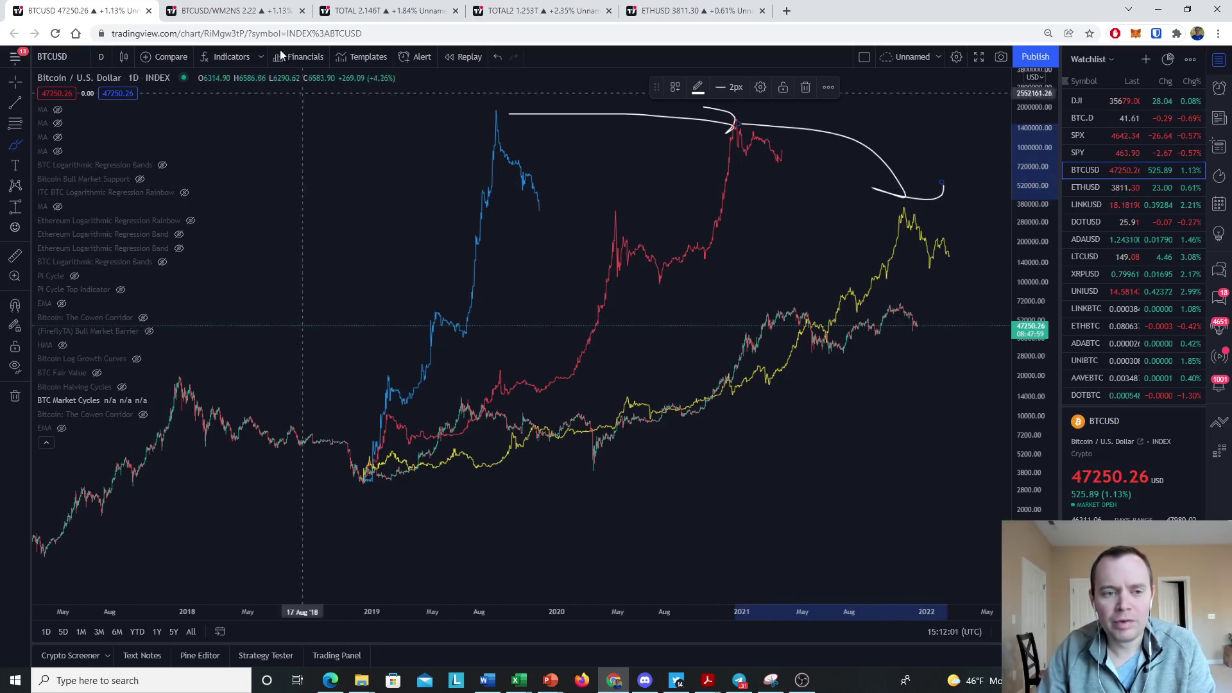
On the TOTAL chart, create a Bars Pattern from 8 December 2014 to 22 January 2018.
click(372, 12)
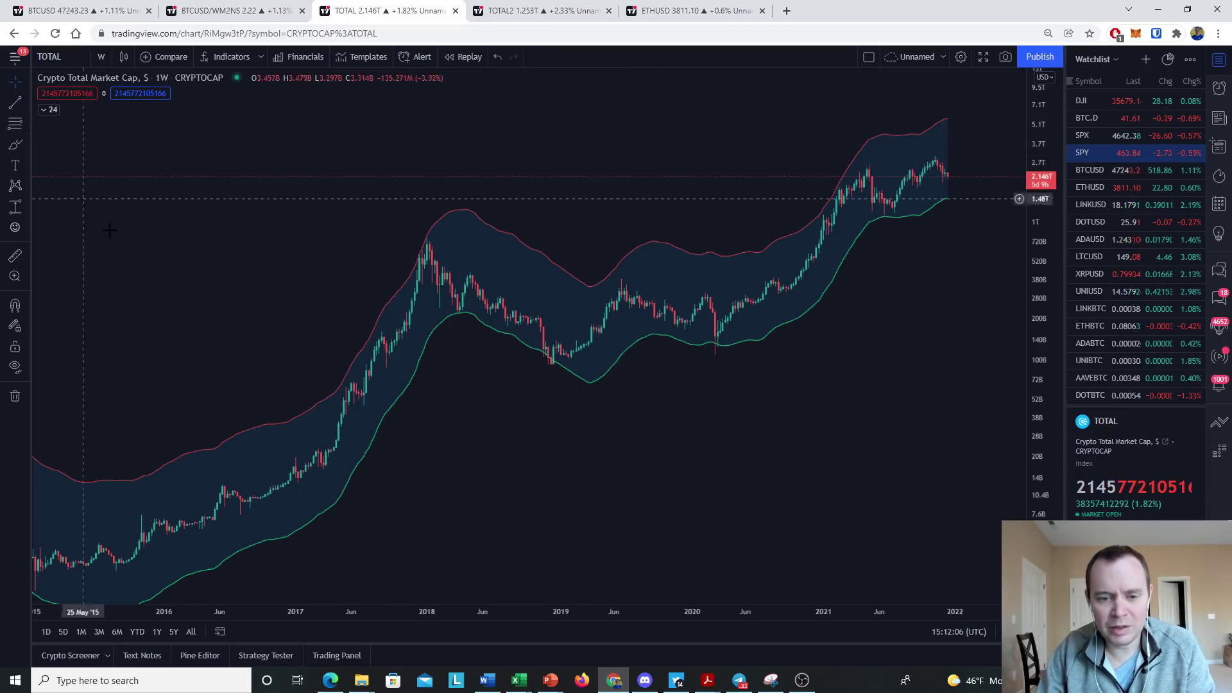
scroll(449, 289, down, 3)
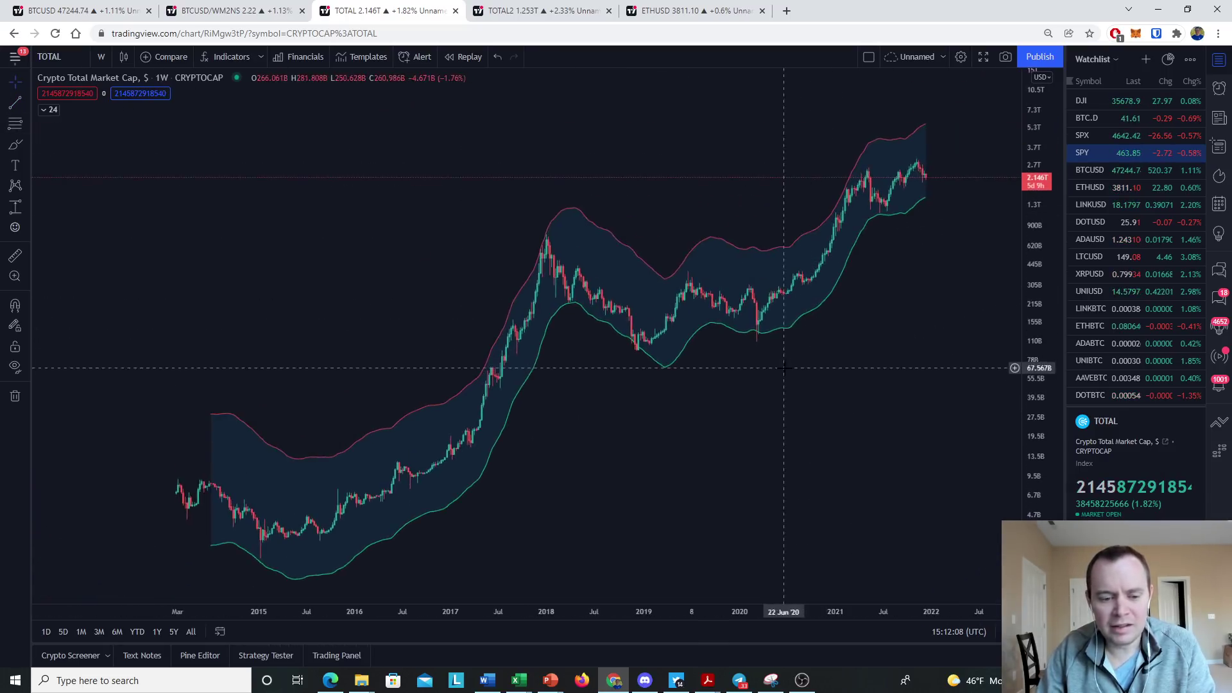
click(28, 206)
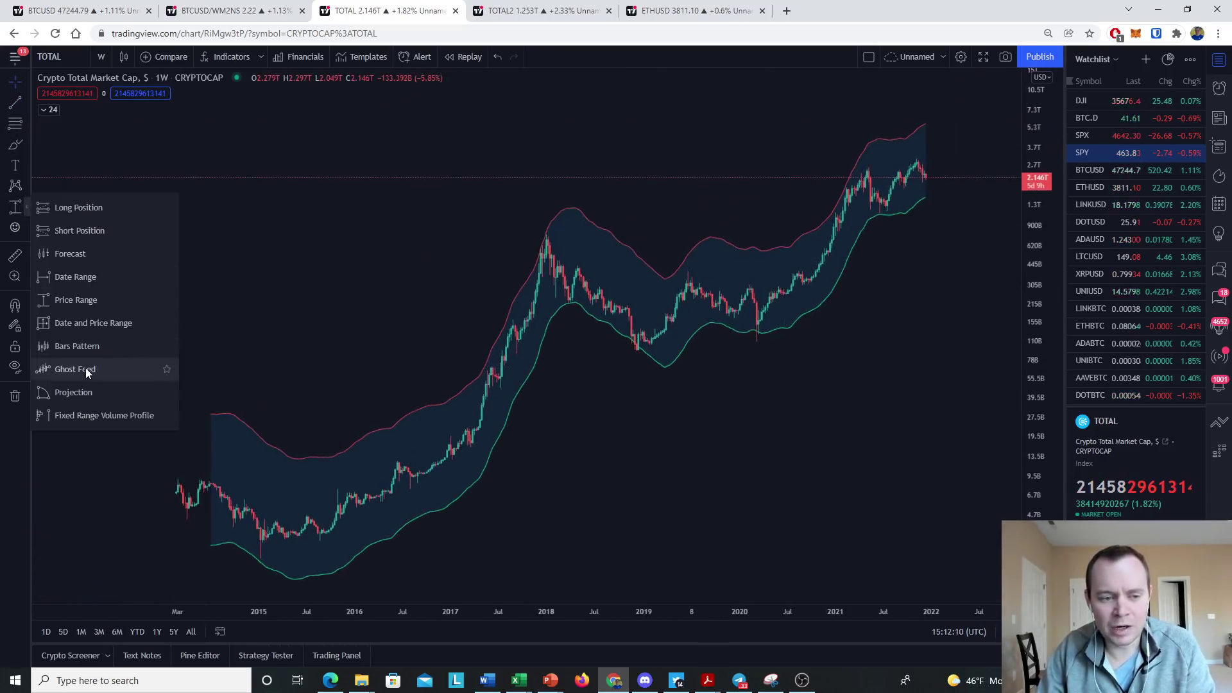
click(84, 349)
click(252, 483)
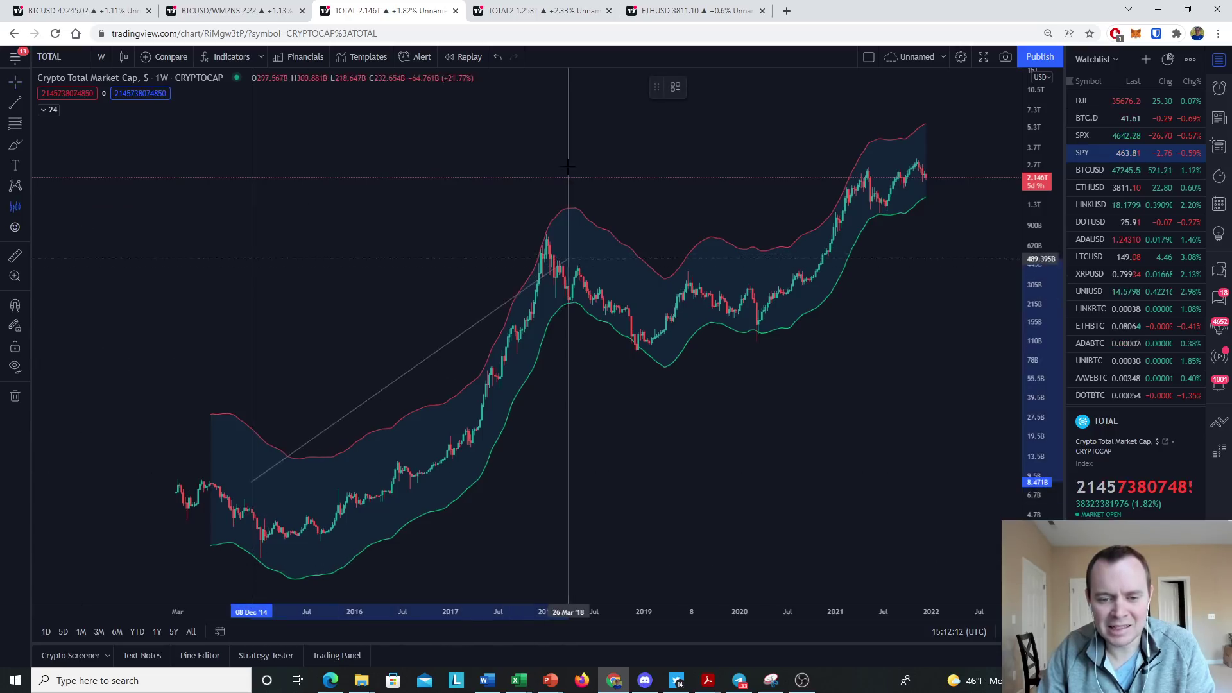
click(551, 267)
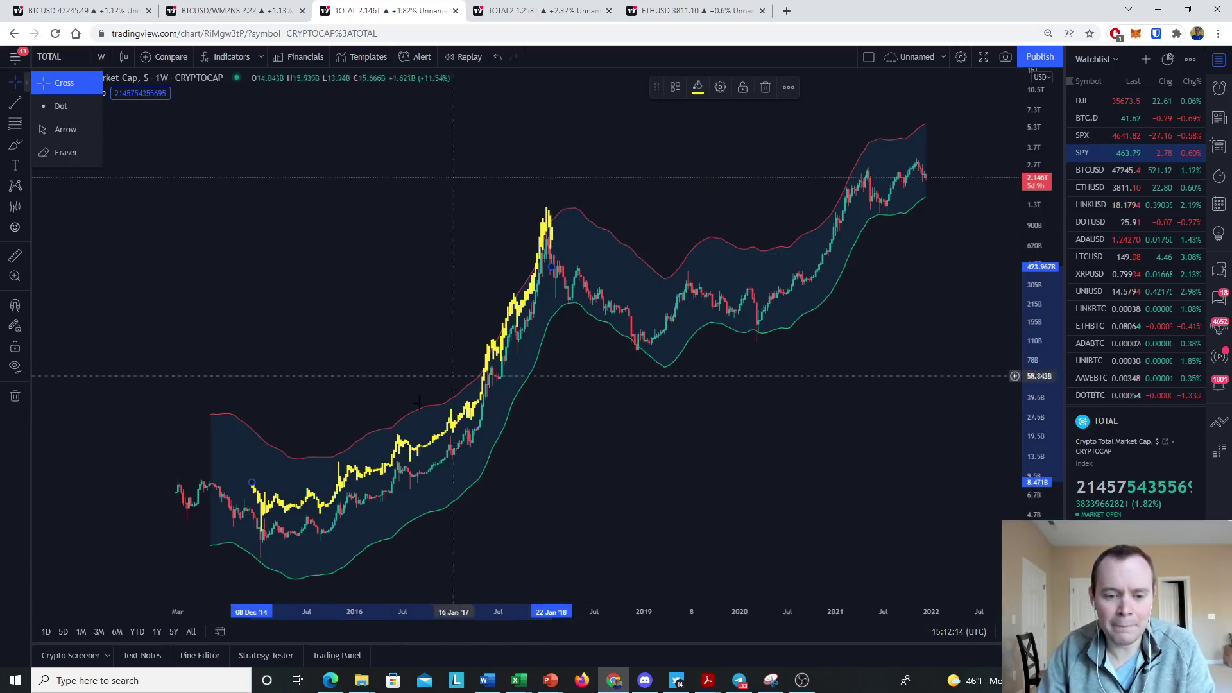
Move the yellow bars pattern so its initial low lines up with the market low of late 2018.
drag(417, 440, 776, 299)
drag(908, 372, 851, 394)
drag(1044, 232, 1040, 257)
scroll(969, 379, up, 3)
scroll(911, 349, left, 5)
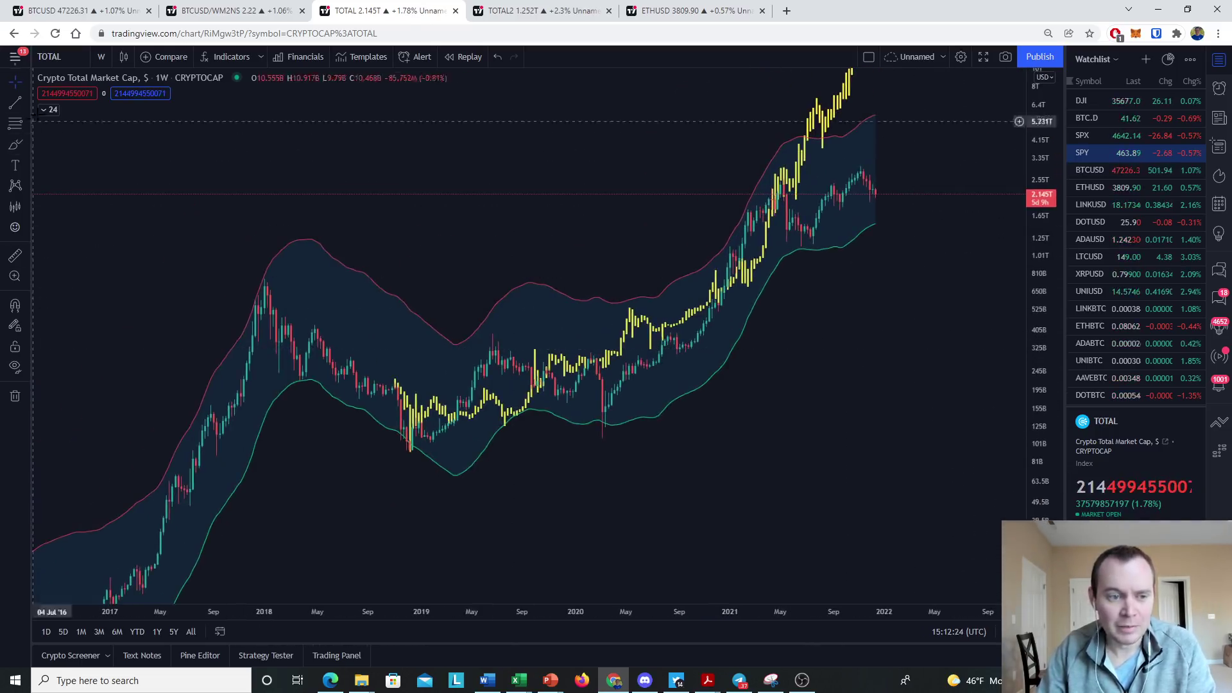
Hide the Bitcoin: The Cowen Corridor indicator on the TOTAL chart and collapse the indicator list.
click(49, 109)
click(143, 414)
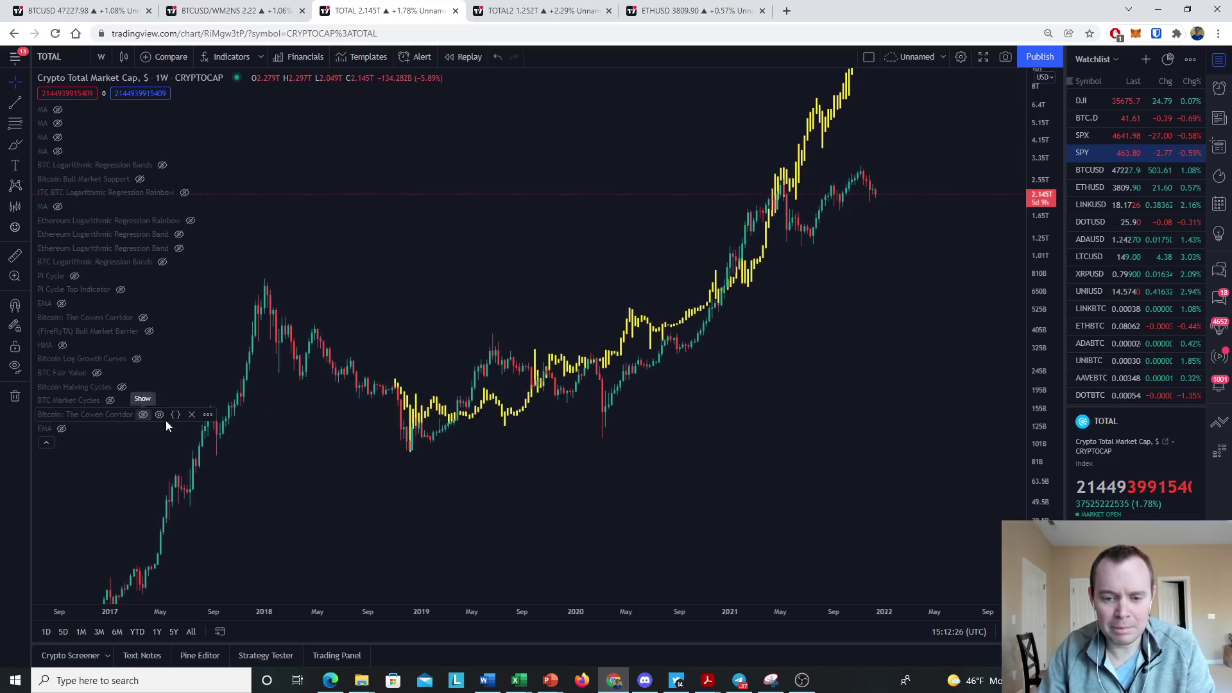
click(47, 443)
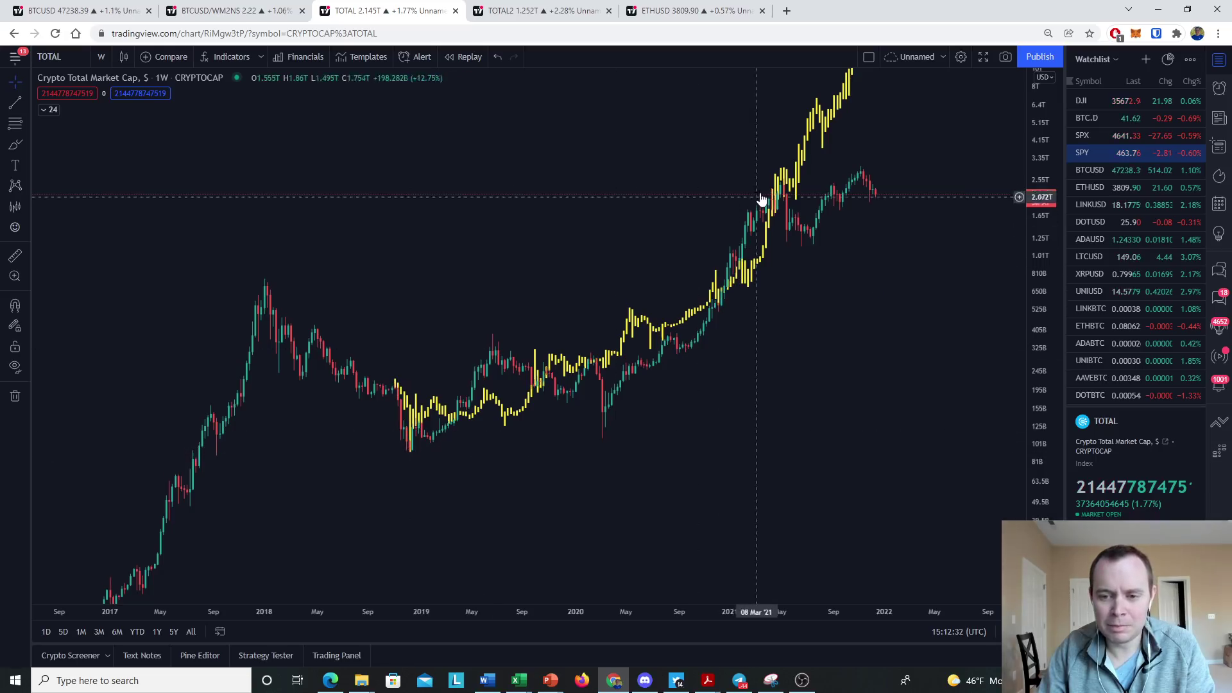
Circle the 2021 candles with the Brush, add a short stroke above the 2020 bars, and undo both marks.
drag(880, 239, 721, 241)
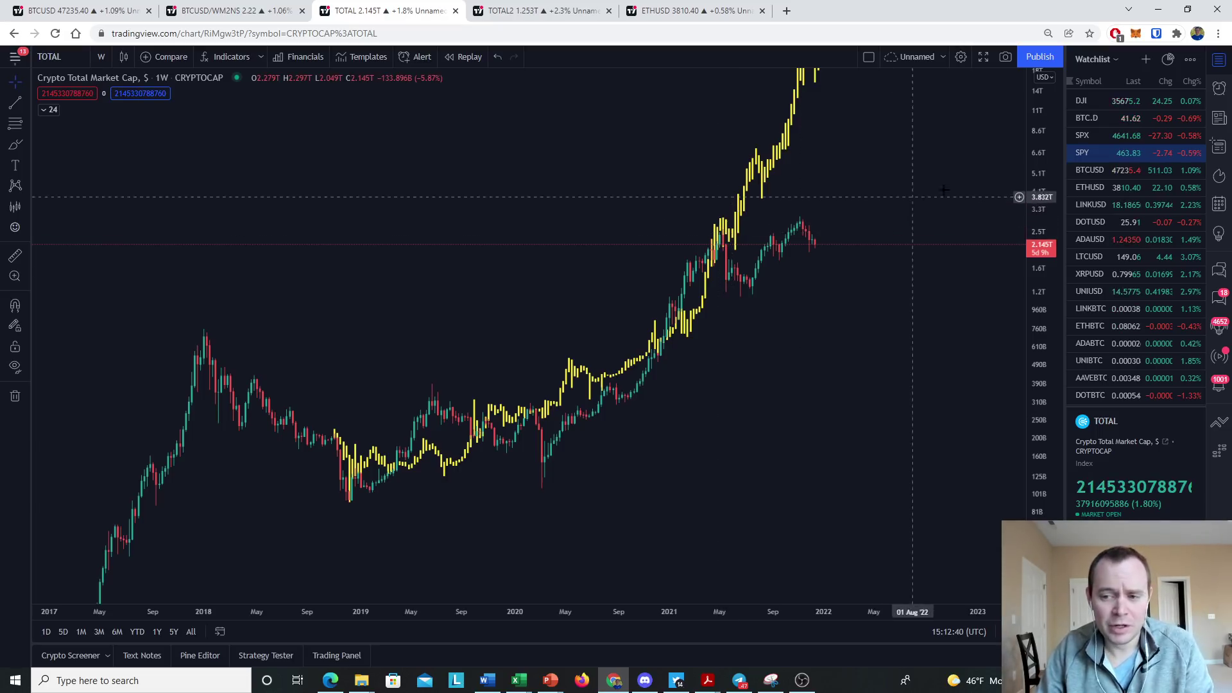
drag(1036, 169, 927, 341)
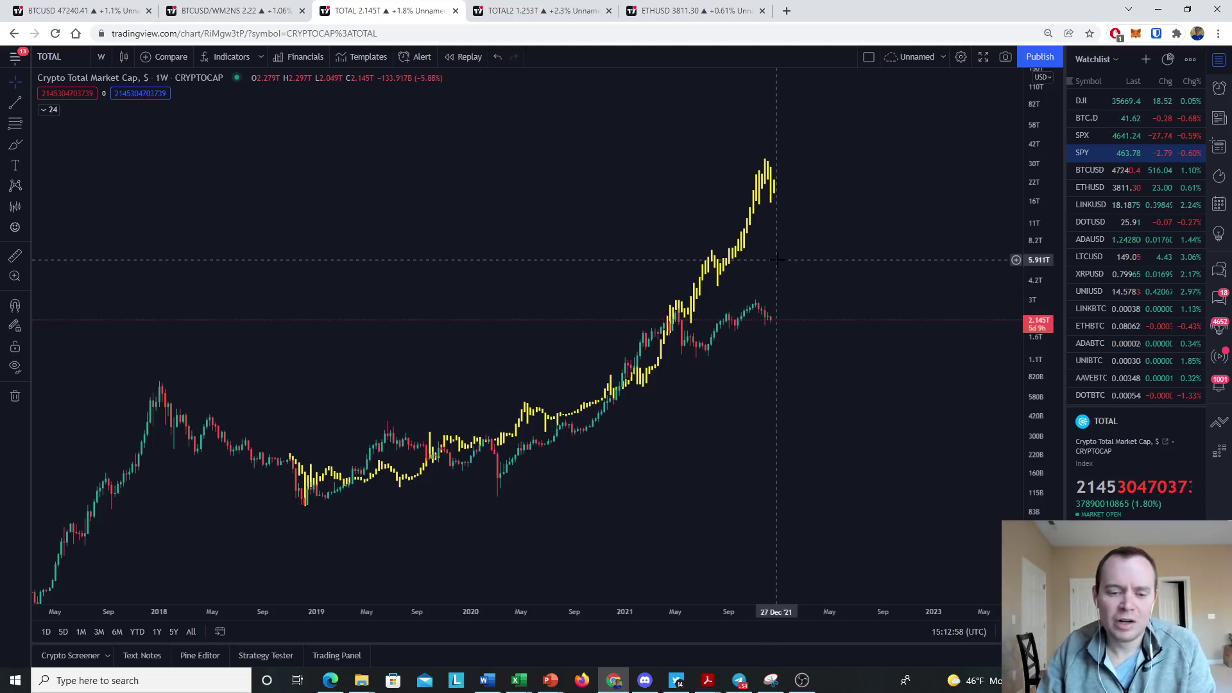
click(15, 144)
mouse_move(783, 314)
mouse_down()
mouse_move(641, 331)
mouse_move(784, 320)
mouse_up()
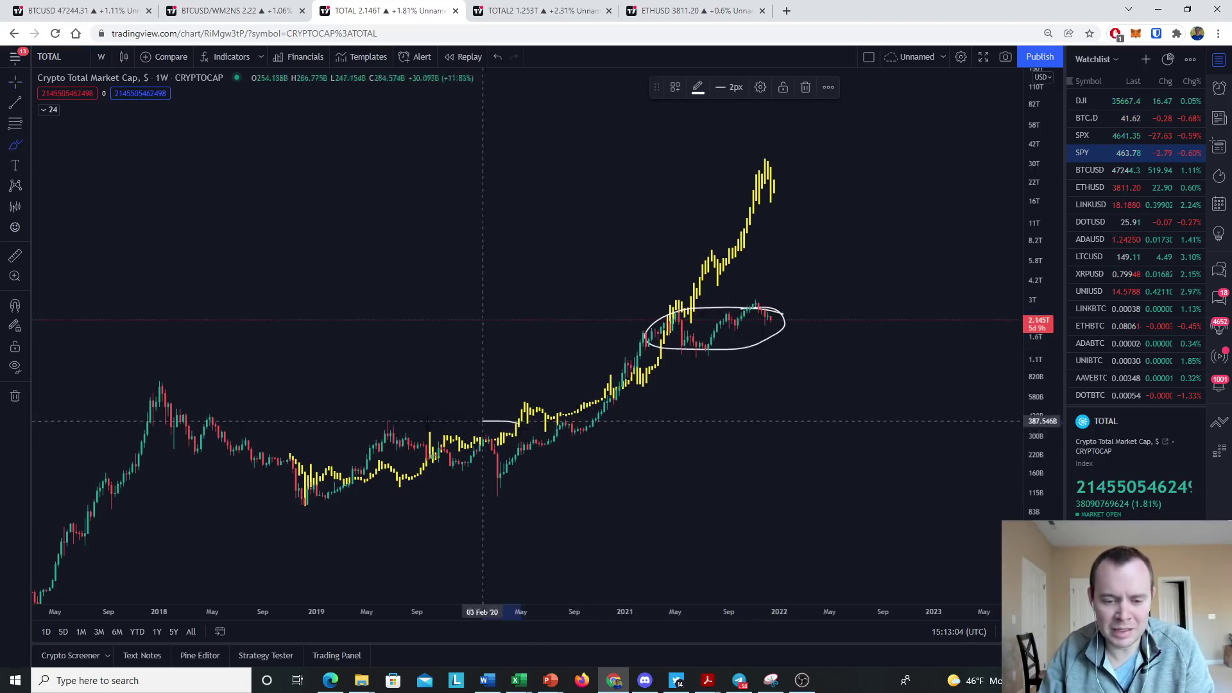
drag(500, 421, 545, 420)
key(ctrl+z)
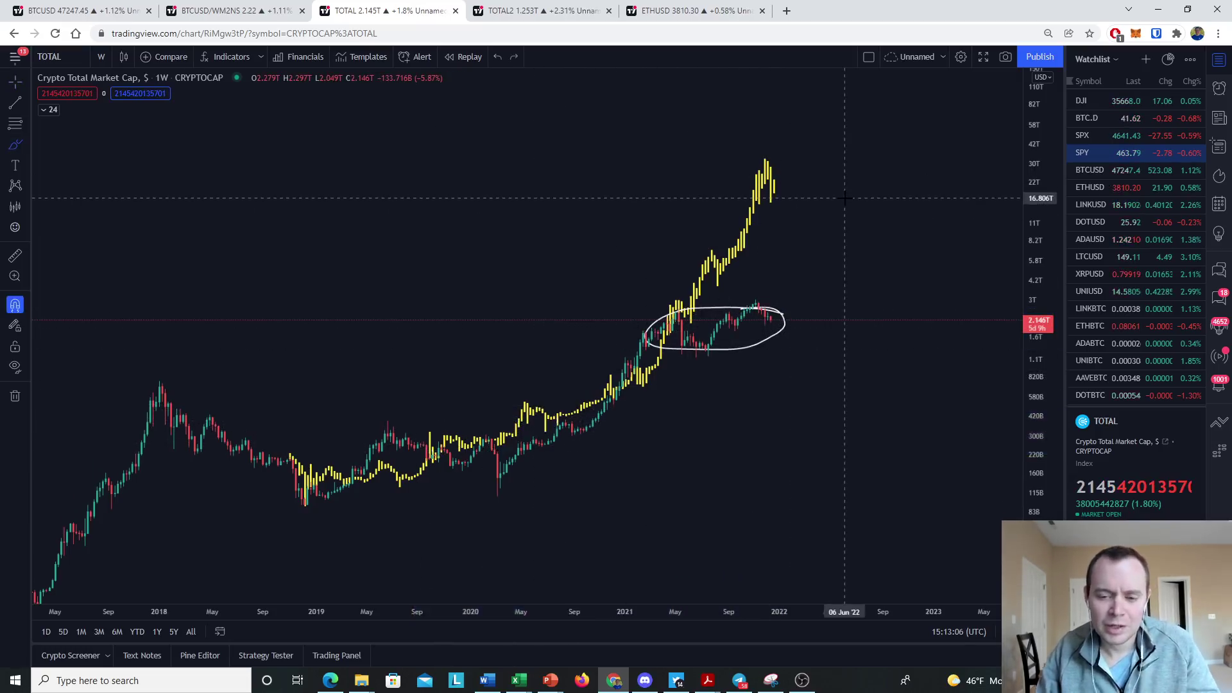
key(ctrl+z)
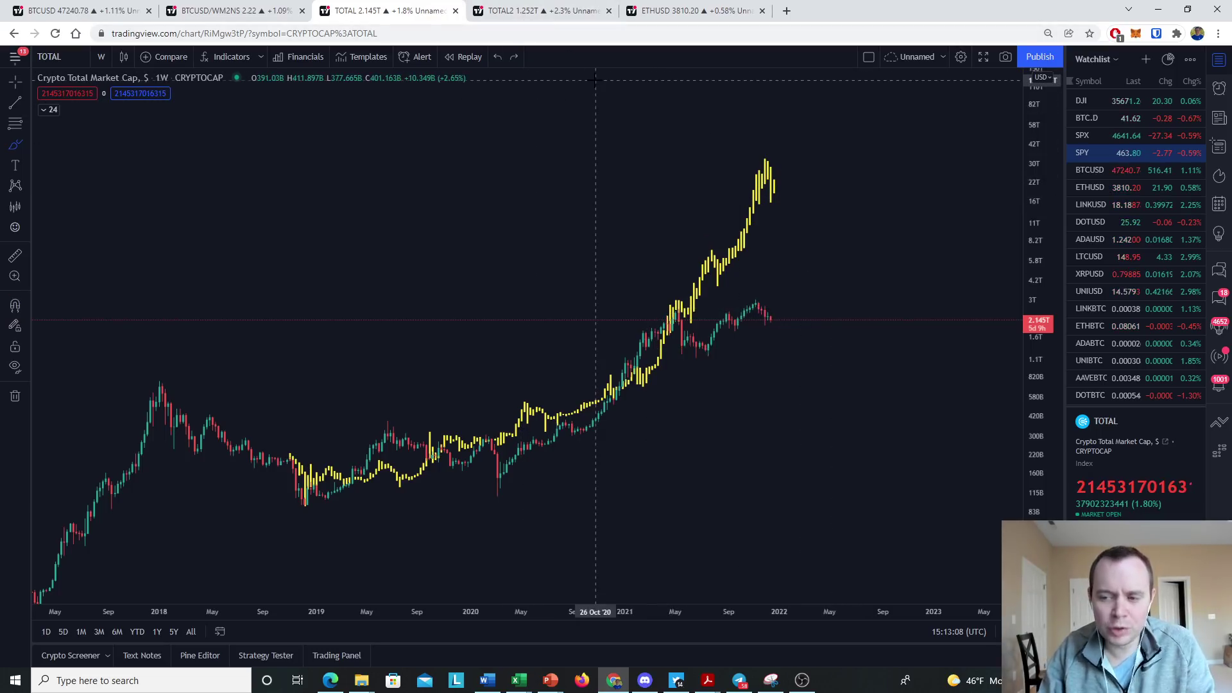
On the TOTAL2 chart, create a Bars Pattern from 1 April 2014 to 14 March 2018.
click(538, 11)
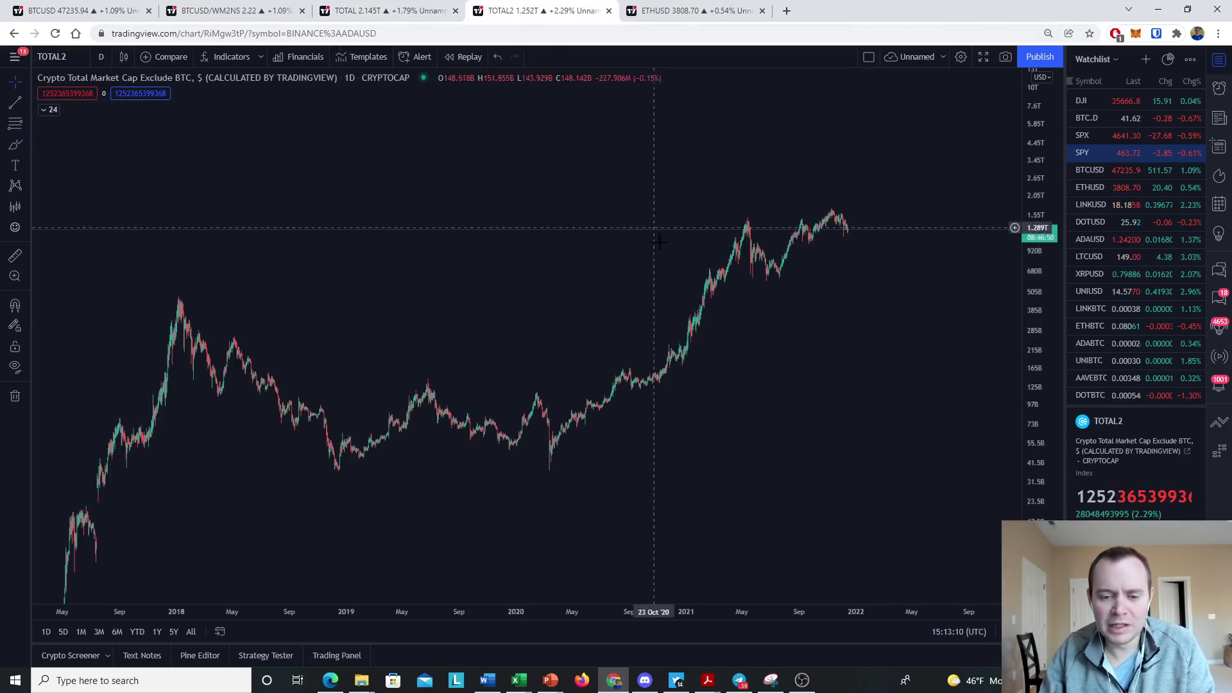
scroll(711, 209, down, 3)
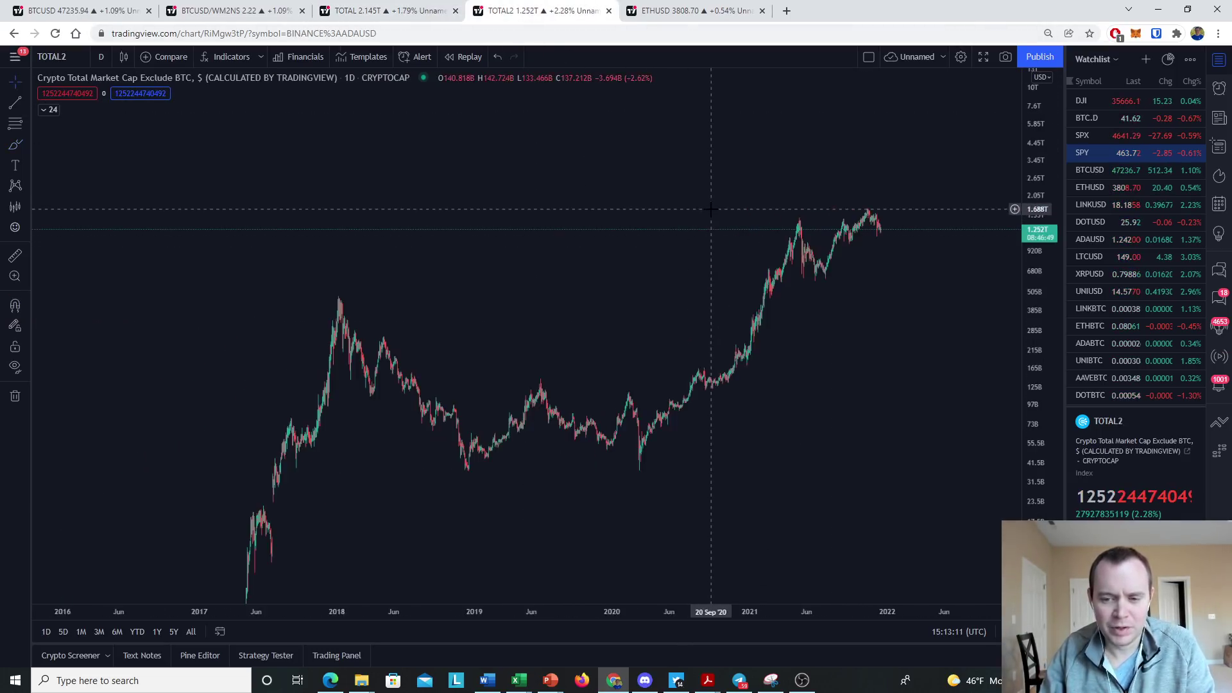
click(26, 82)
drag(834, 446, 889, 306)
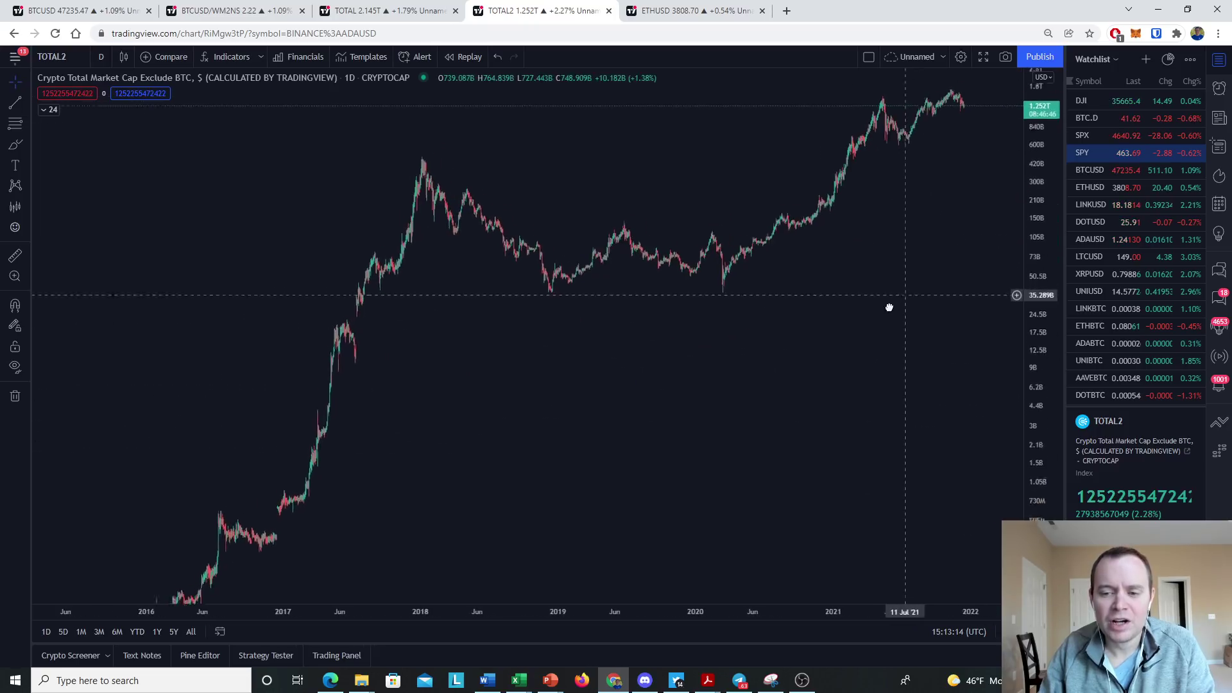
scroll(1023, 220, down, 5)
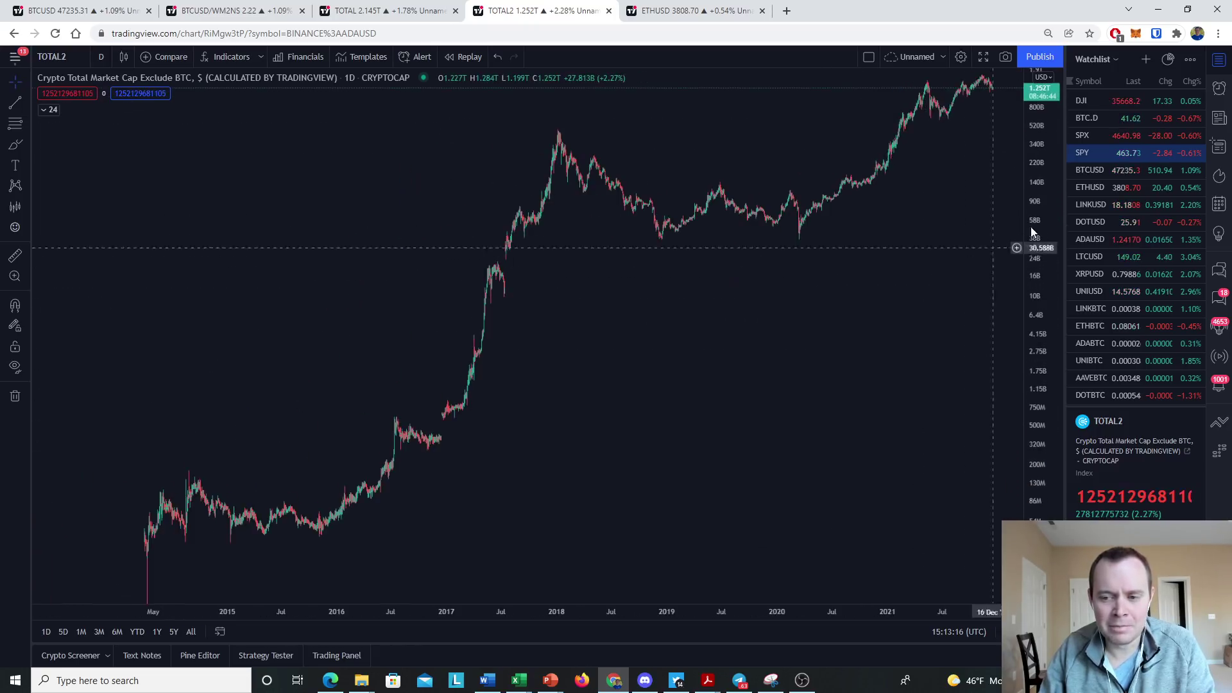
drag(1003, 344, 933, 409)
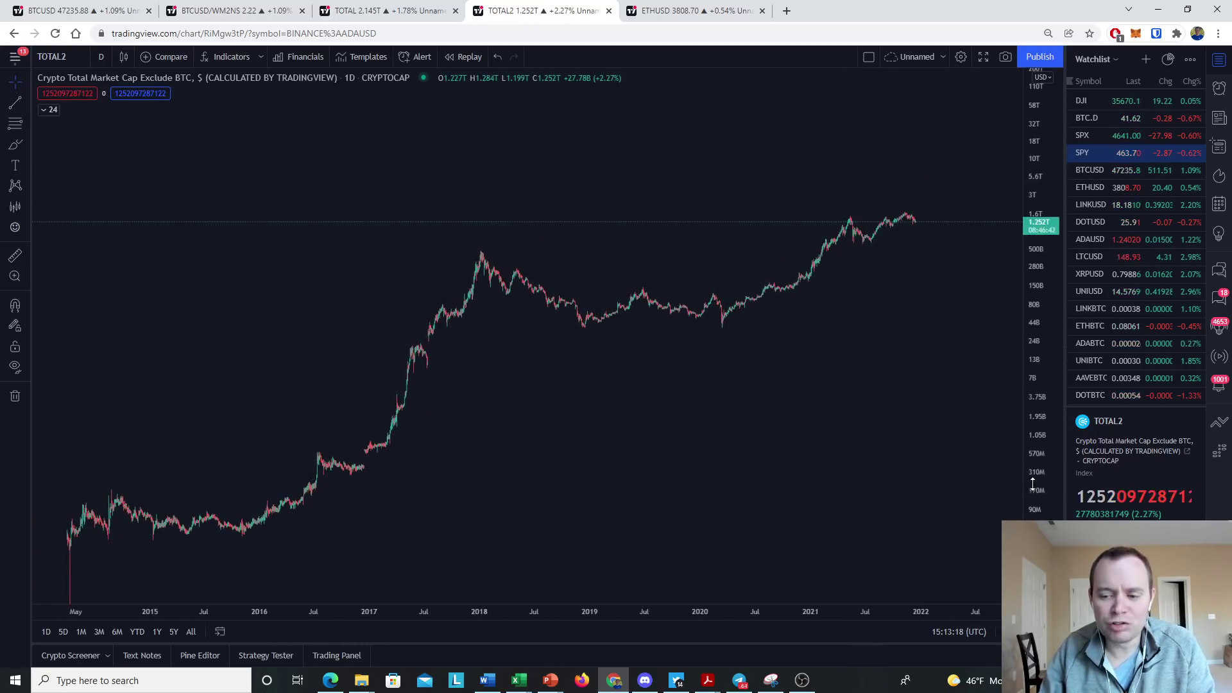
click(16, 207)
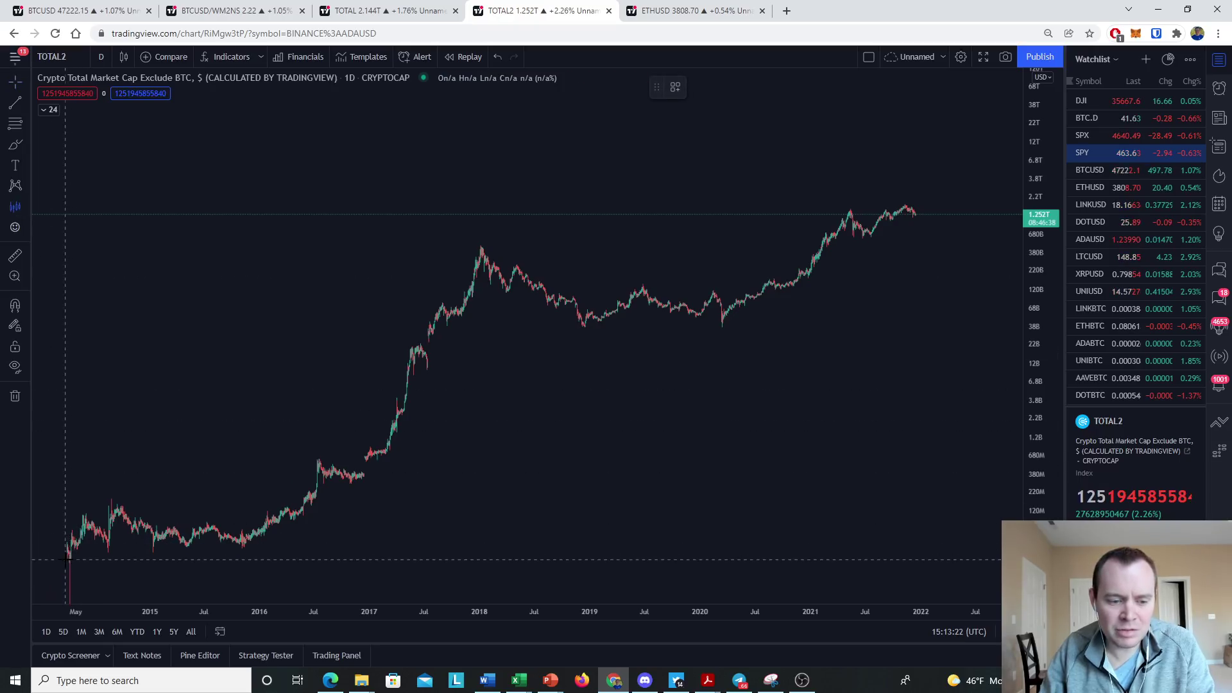
click(67, 514)
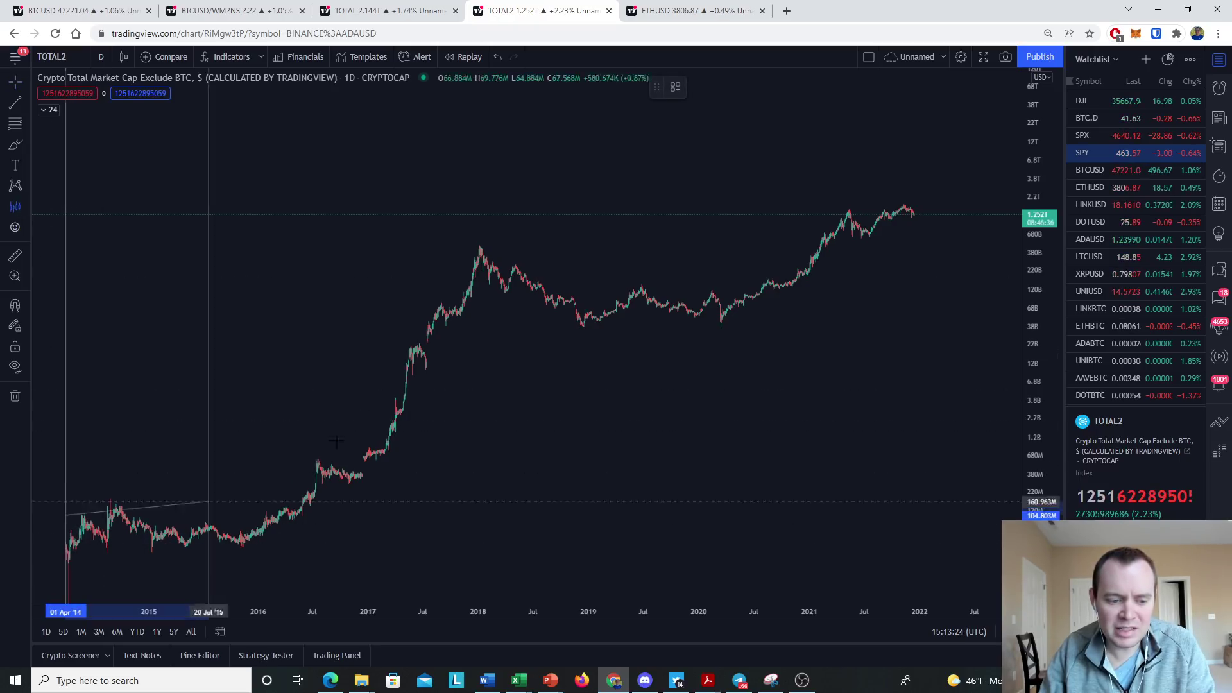
click(480, 247)
click(500, 114)
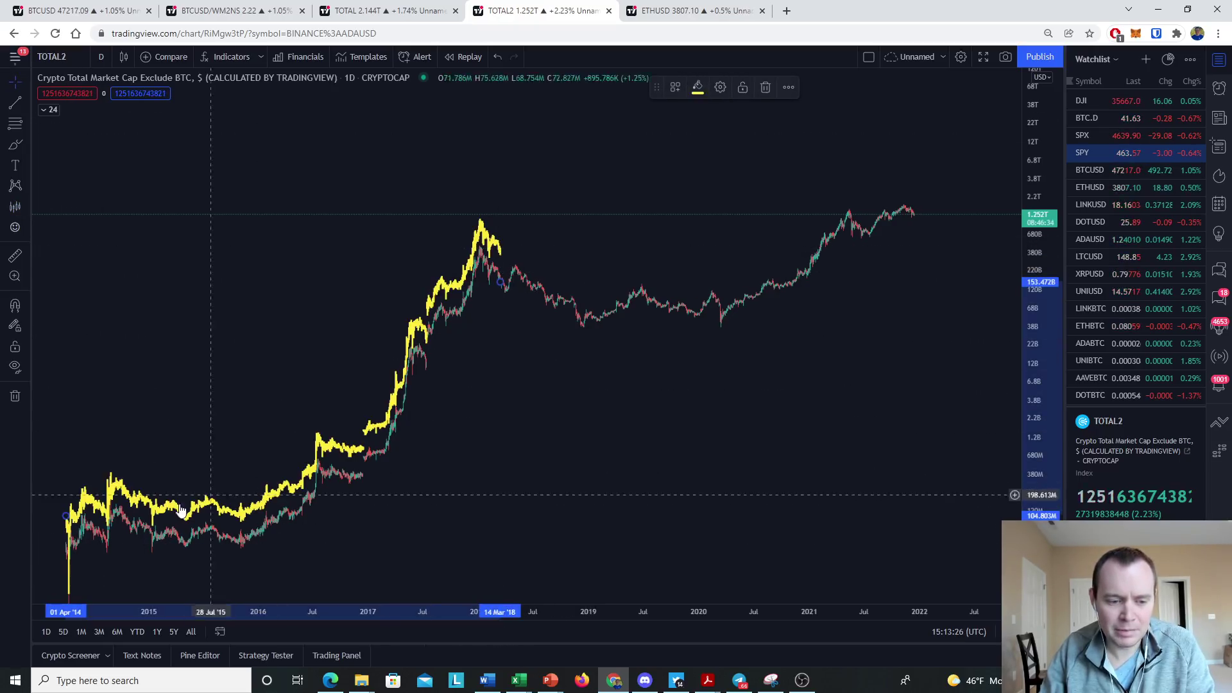
Move the yellow bars pattern so its first bars line up with the TOTAL2 low of December 2018.
mouse_move(93, 510)
mouse_down()
mouse_move(169, 465)
mouse_move(203, 408)
mouse_up()
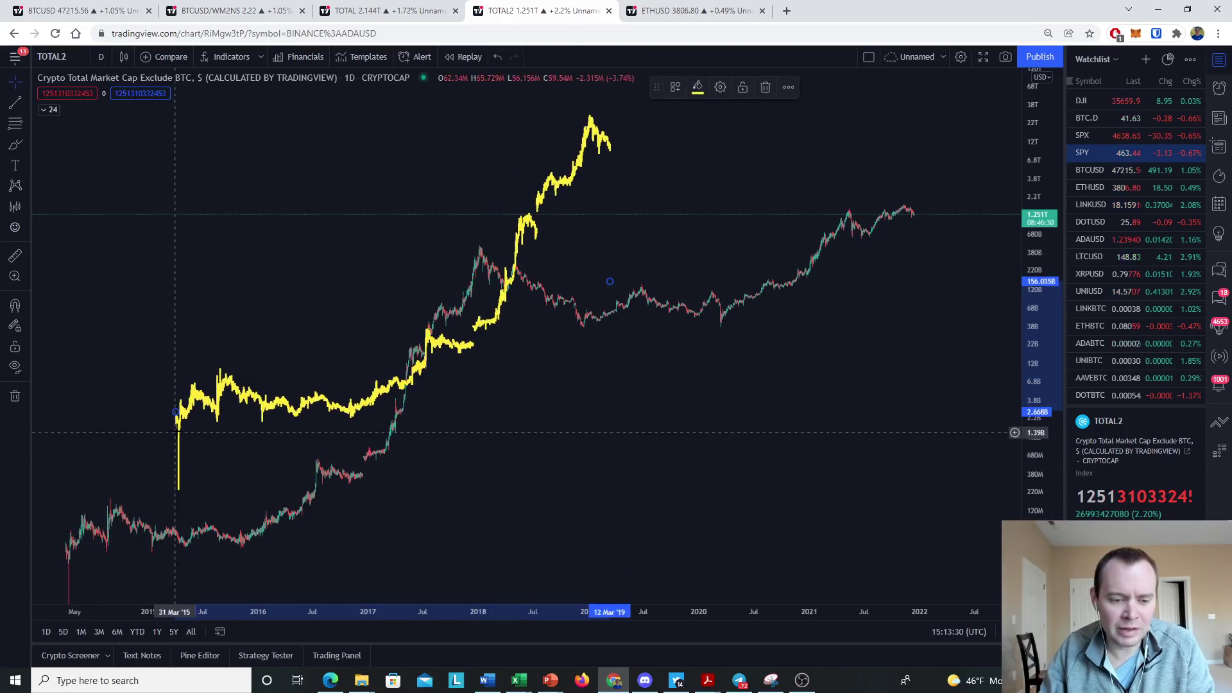
drag(393, 445, 373, 558)
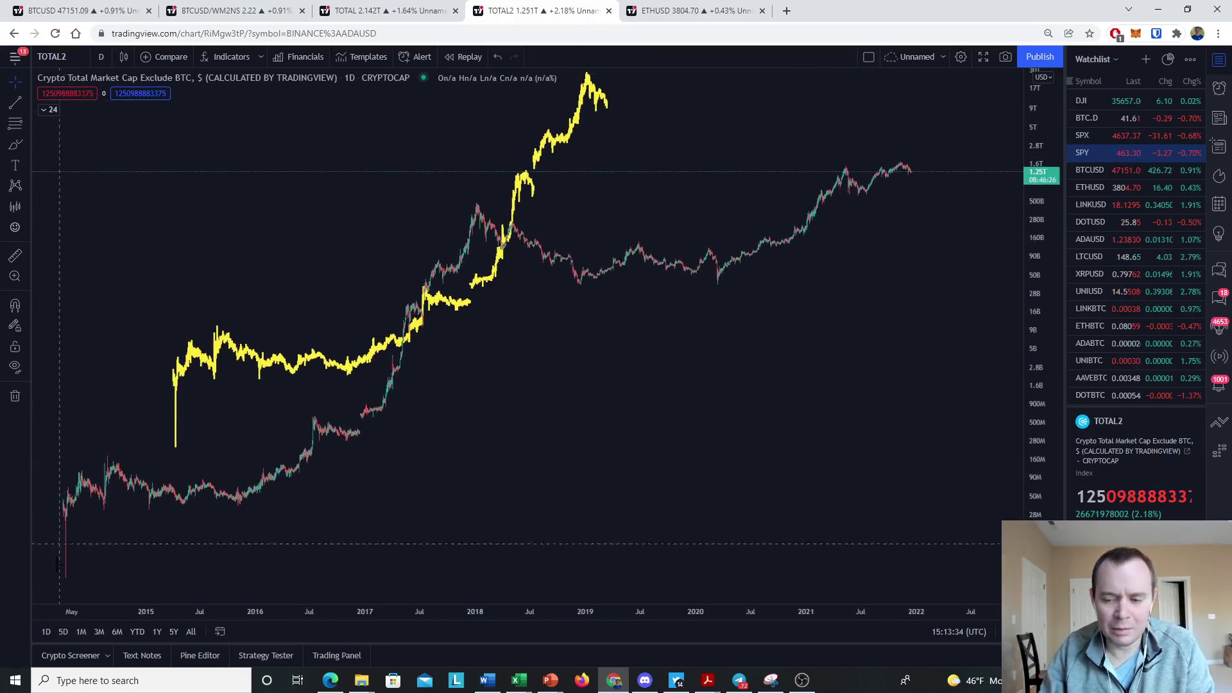
drag(586, 366, 537, 426)
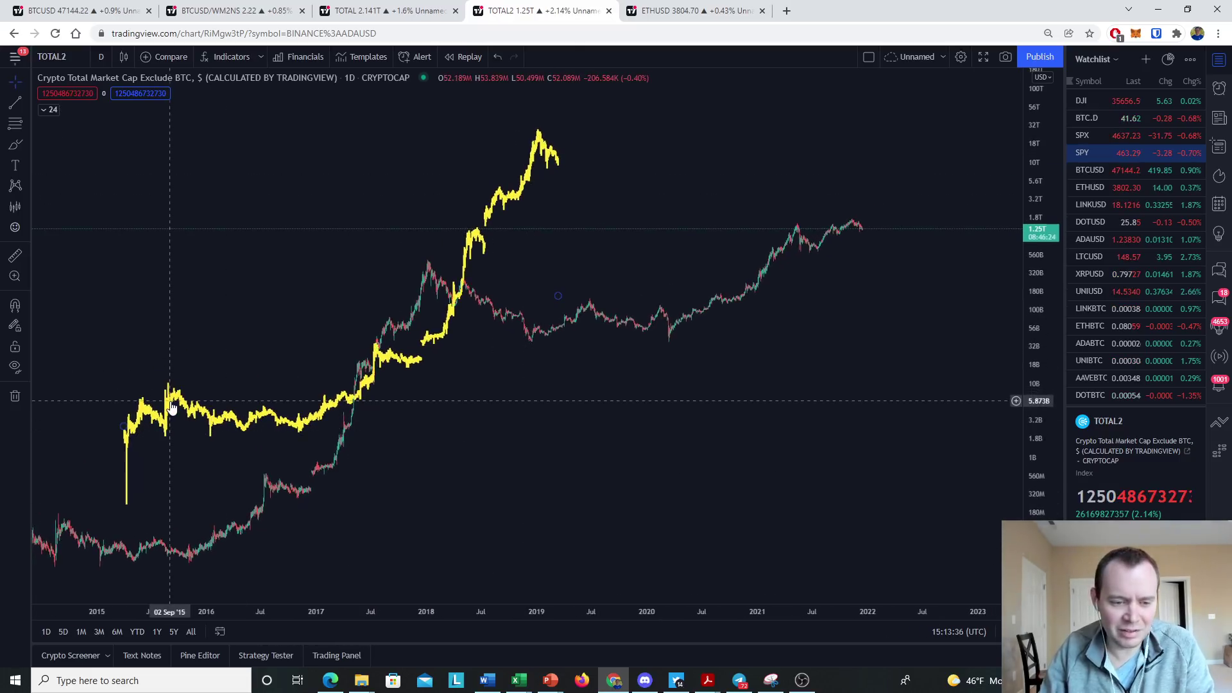
mouse_move(172, 407)
mouse_down()
mouse_move(173, 359)
mouse_move(519, 260)
mouse_move(577, 326)
mouse_up()
drag(701, 367, 638, 403)
drag(808, 403, 772, 429)
mouse_move(1037, 510)
mouse_down()
mouse_move(1038, 412)
mouse_move(1038, 502)
mouse_up()
drag(885, 502, 654, 449)
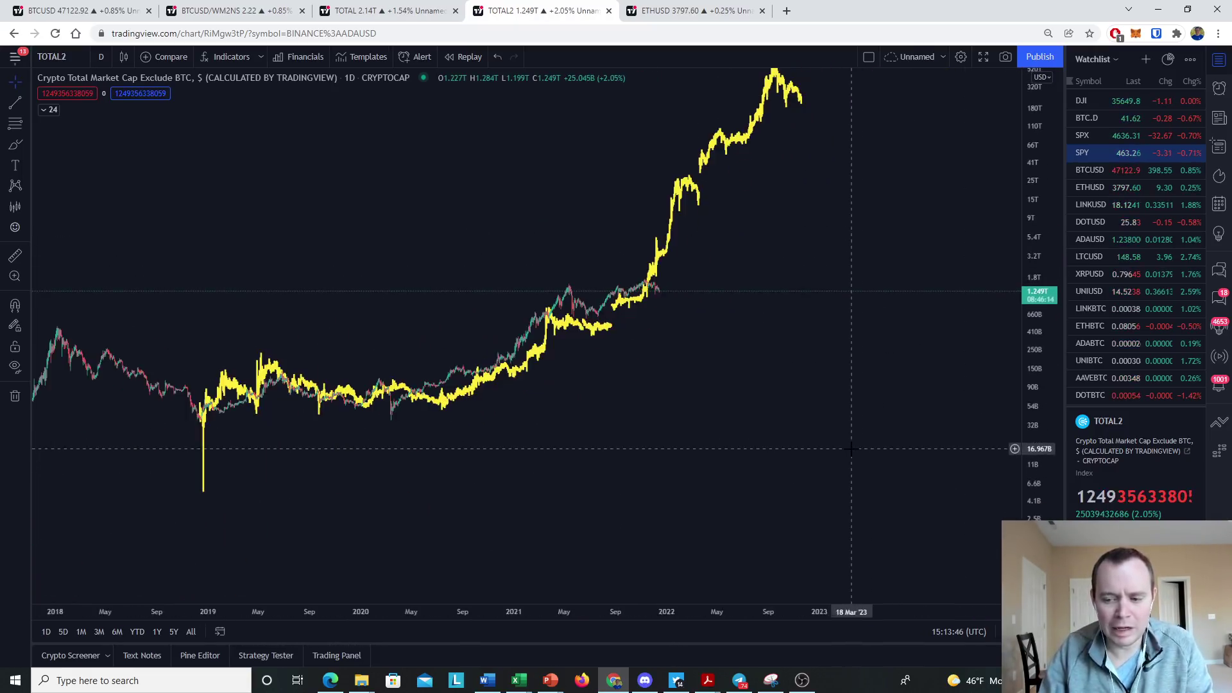
drag(831, 365, 834, 485)
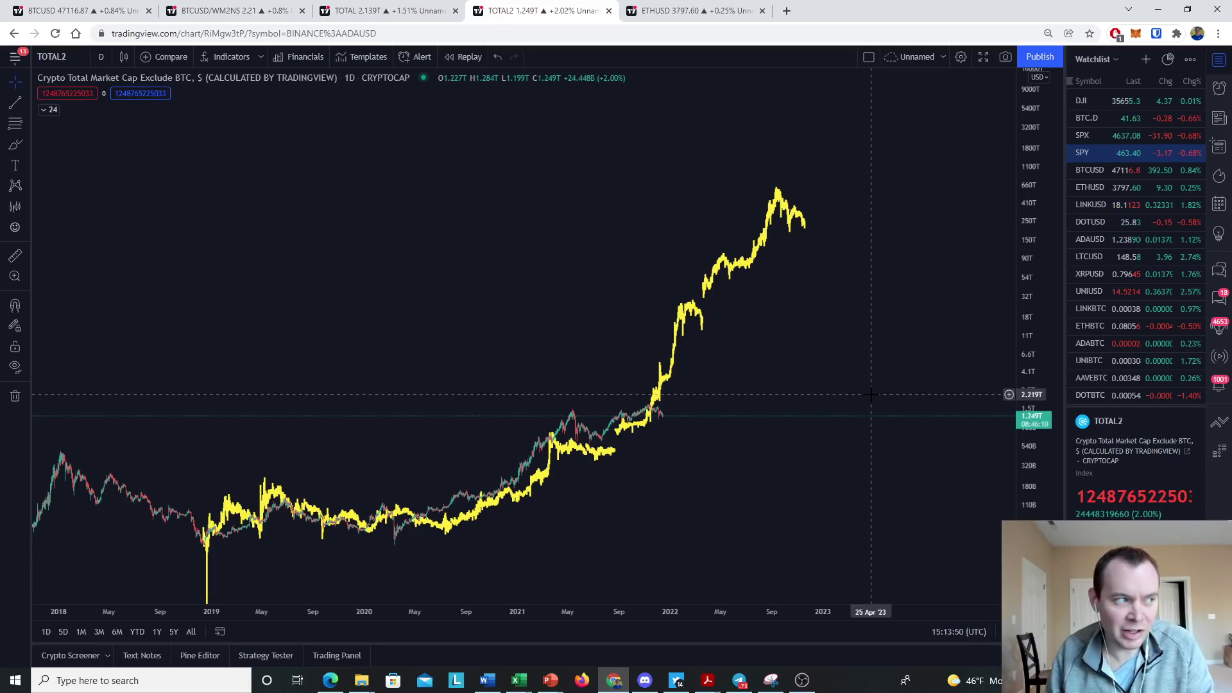
drag(1031, 426, 1029, 481)
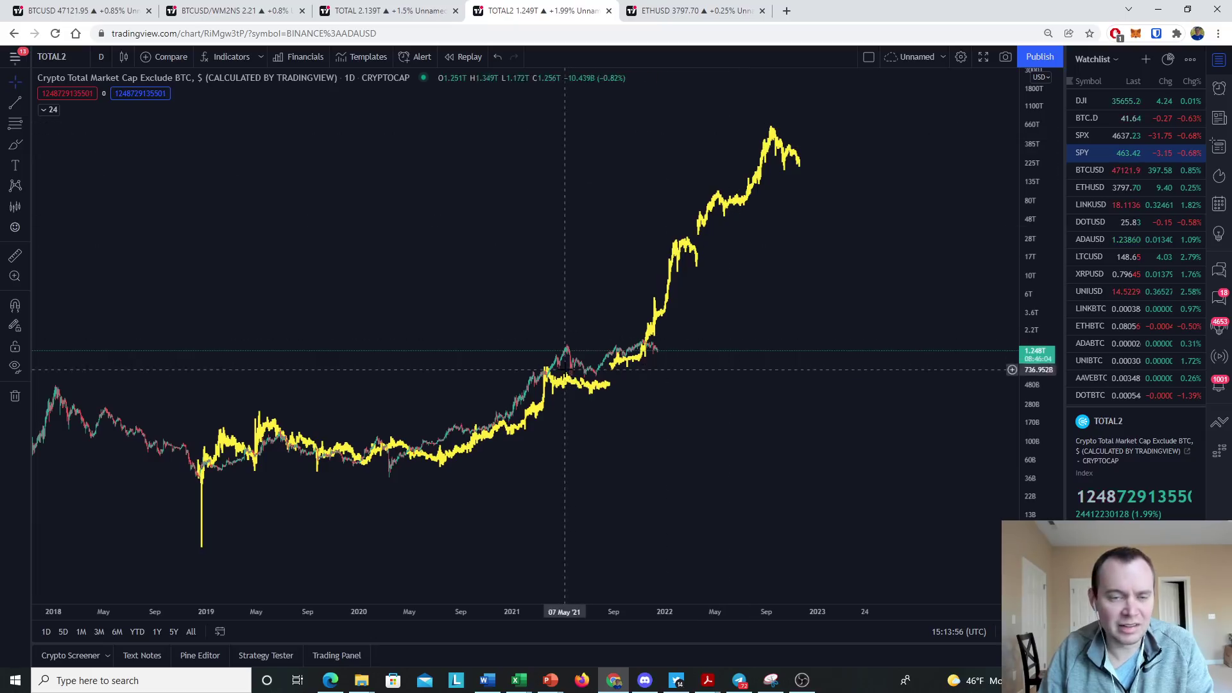
Brush a projected path from late 2021 that wobbles sideways, climbs to a peak in early 2023 and drops, and delete it.
click(15, 144)
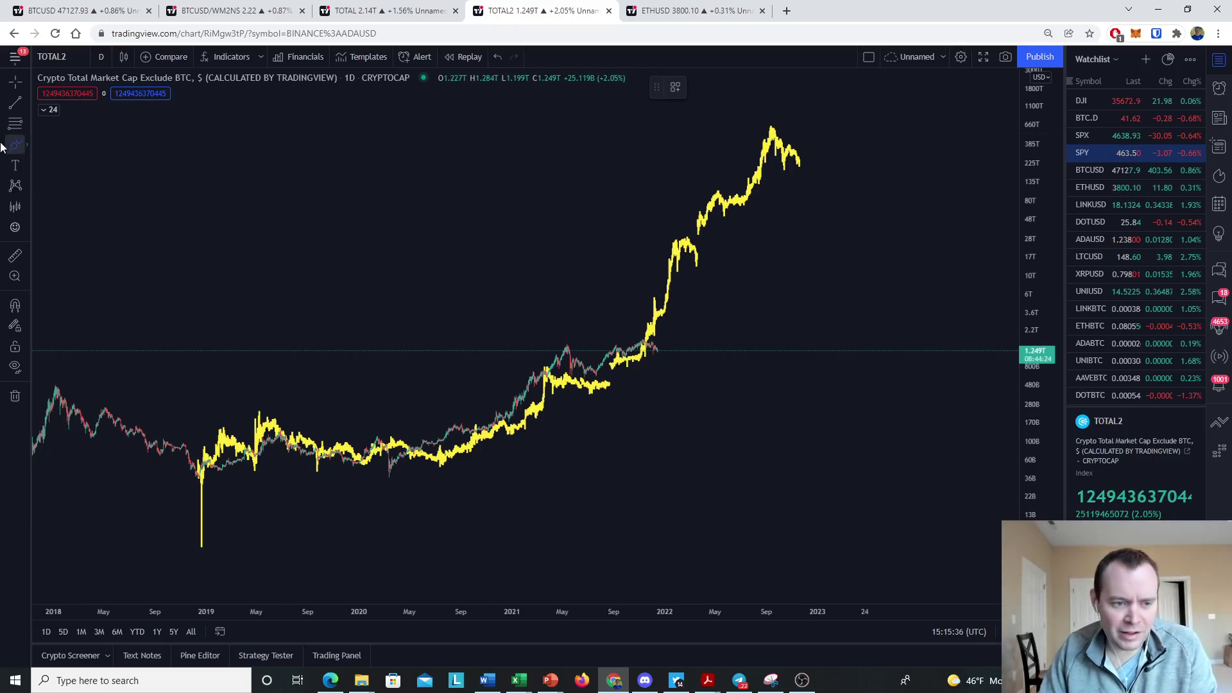
click(26, 145)
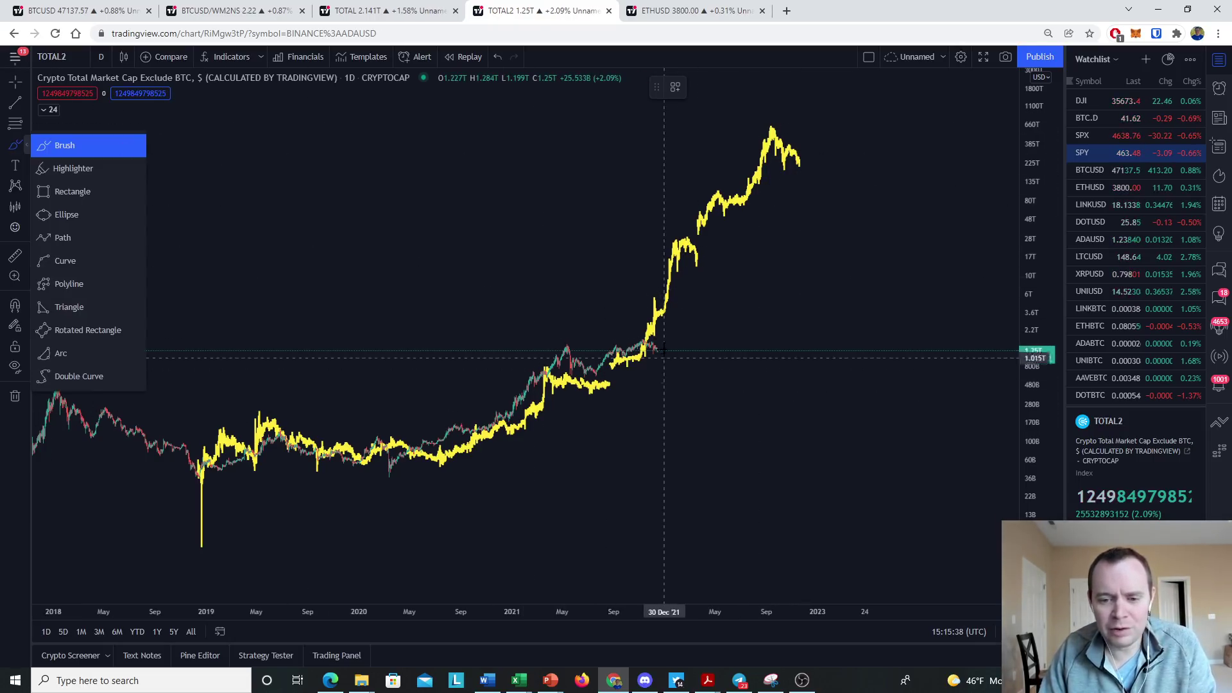
click(82, 153)
mouse_move(647, 344)
mouse_down()
mouse_move(714, 340)
mouse_move(839, 277)
mouse_move(839, 332)
mouse_move(834, 286)
mouse_move(805, 296)
mouse_up()
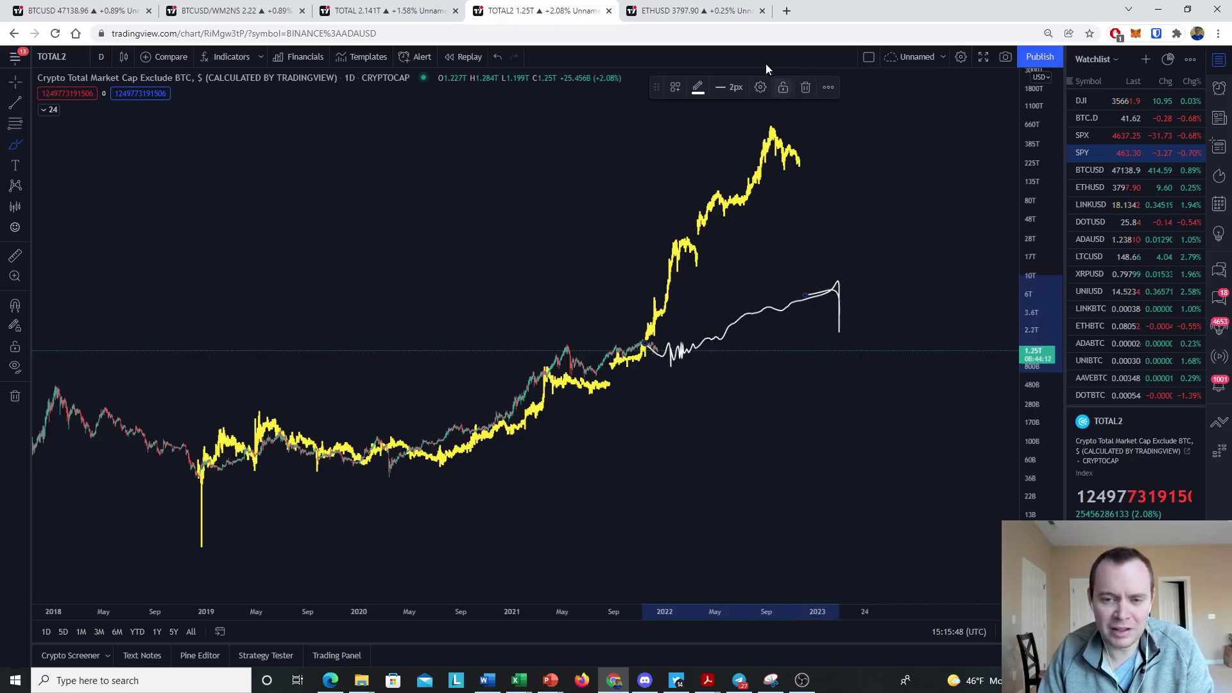
click(803, 87)
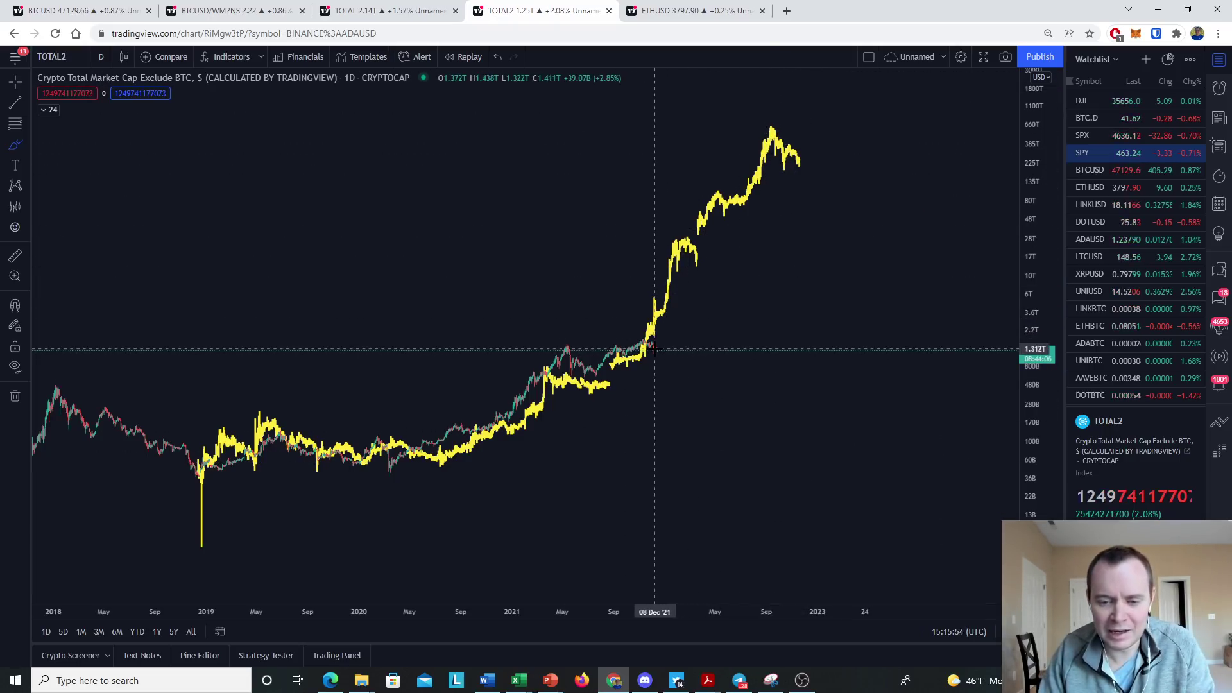
Brush a zigzag projection from December 2021 to early 2023 and, after removing it, a short wave into early 2022; delete that too.
mouse_move(654, 347)
mouse_down()
mouse_move(828, 278)
mouse_move(829, 343)
mouse_up()
drag(827, 267, 765, 245)
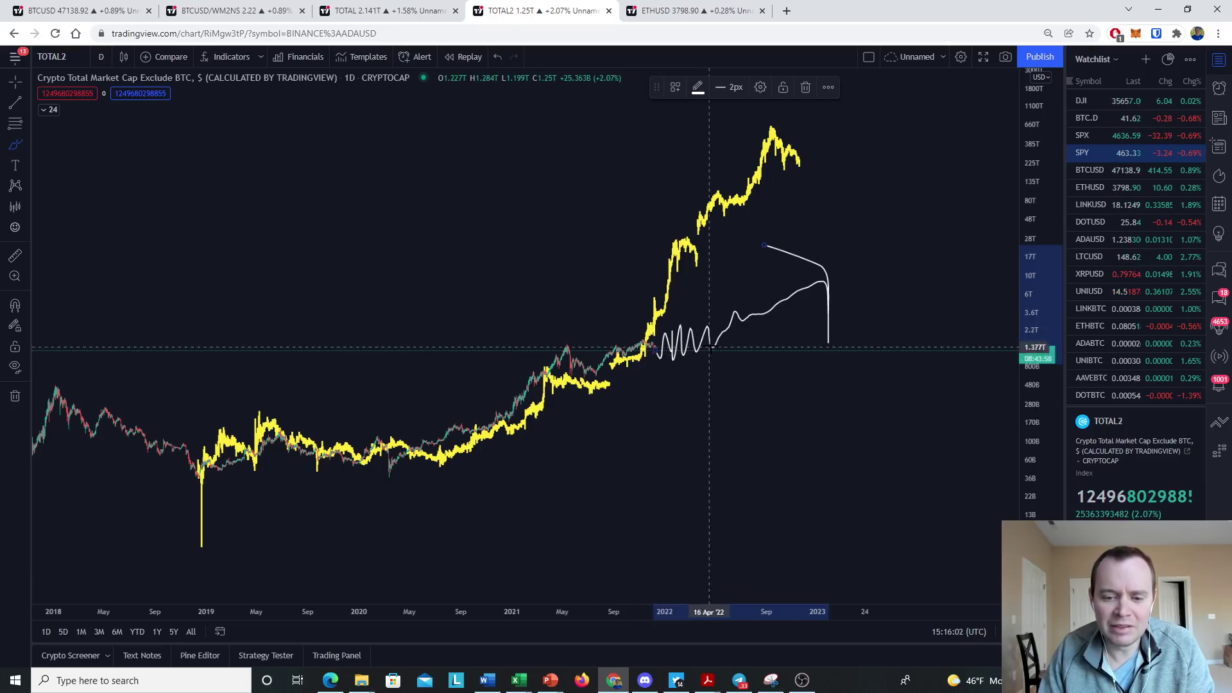
click(806, 87)
mouse_move(655, 349)
mouse_down()
mouse_move(666, 364)
mouse_move(702, 342)
mouse_up()
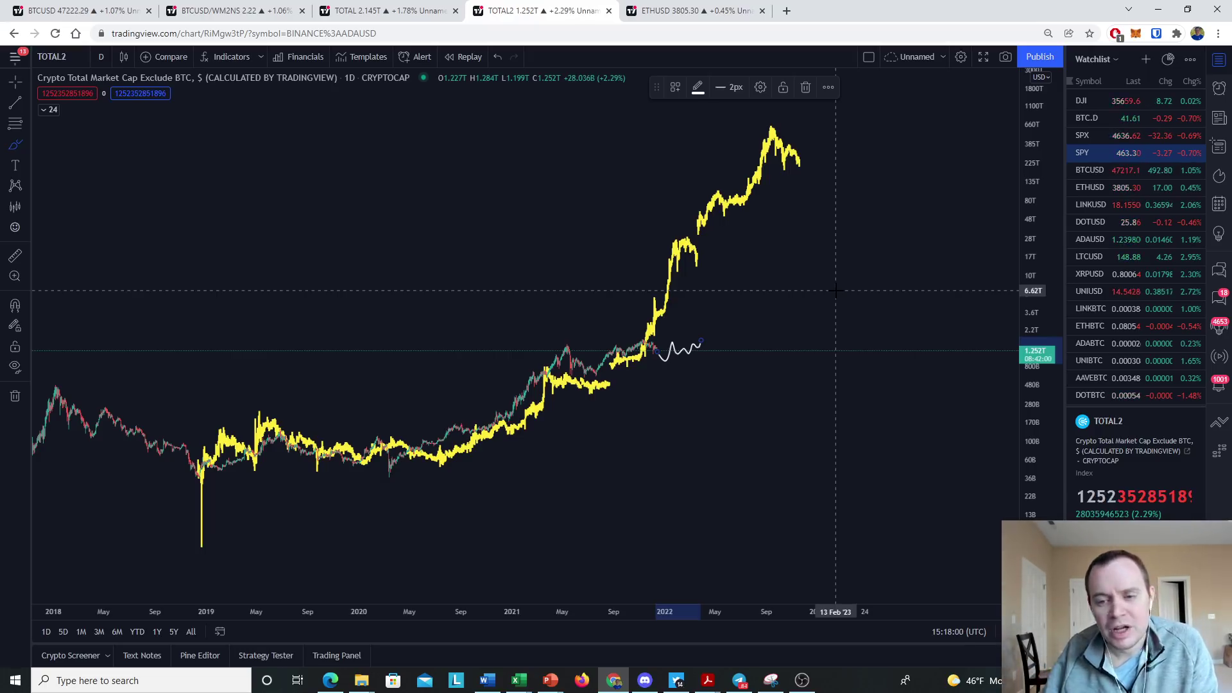
click(800, 87)
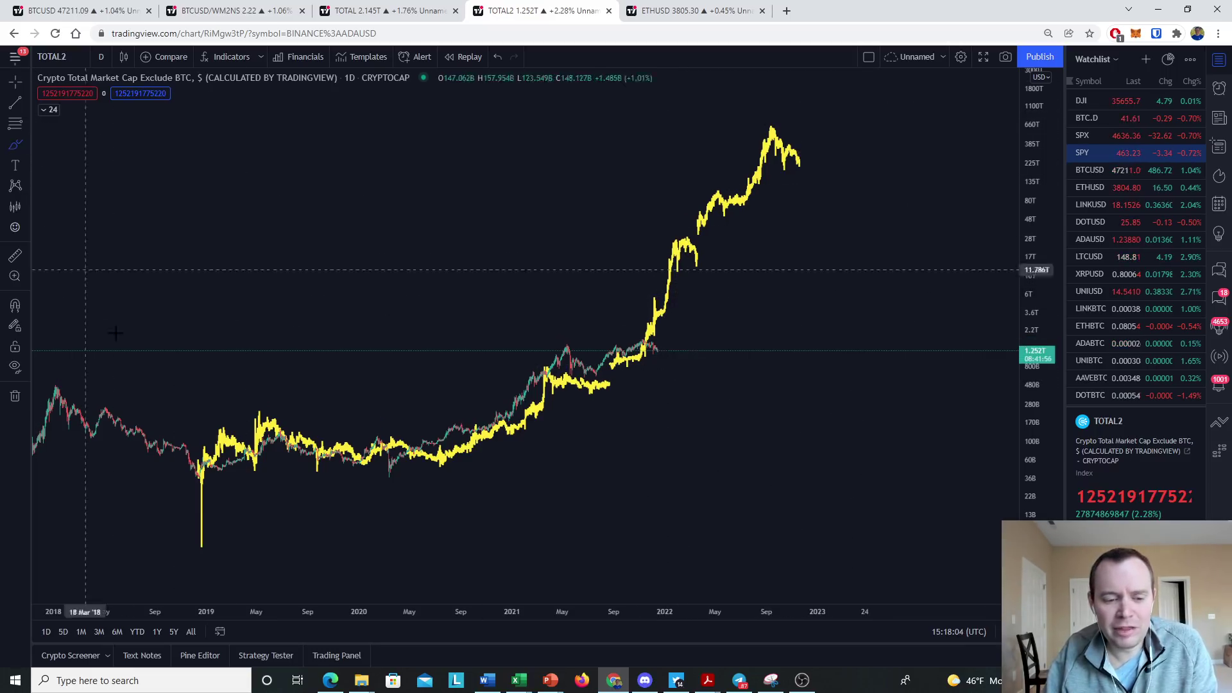
Shift the bars pattern back to early 2018 so its January 2015 low lines up with the December 2018 market low.
drag(211, 148, 736, 129)
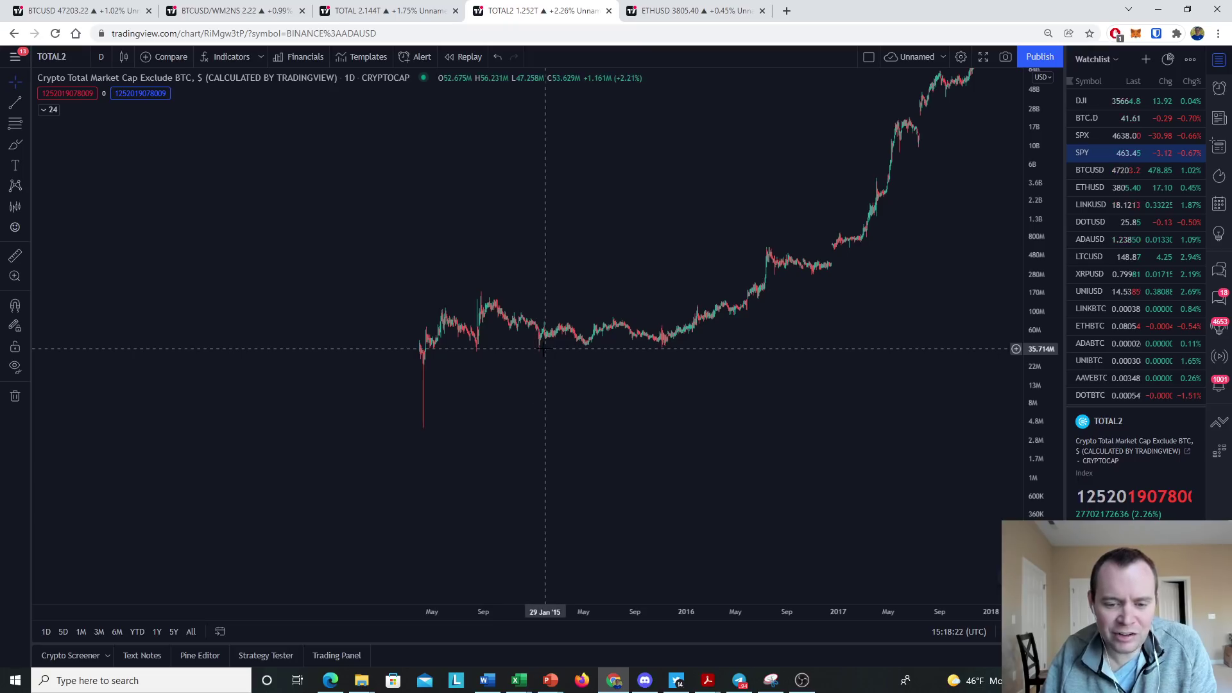
drag(707, 352, 444, 452)
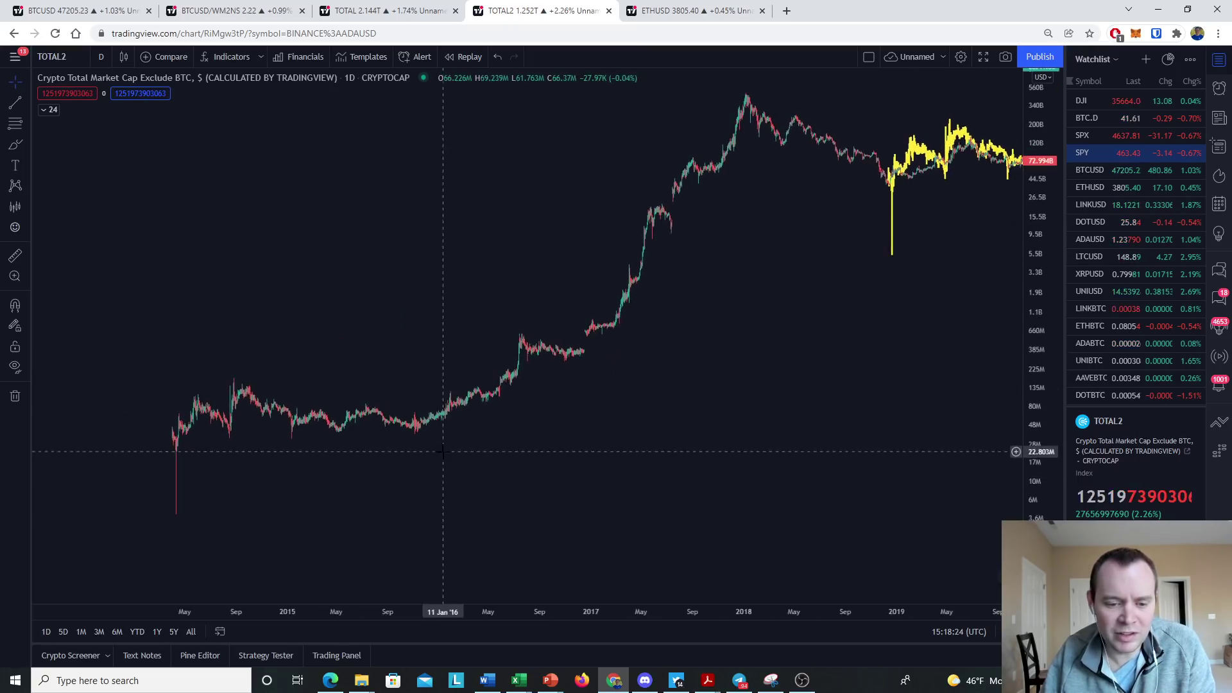
drag(883, 394, 668, 350)
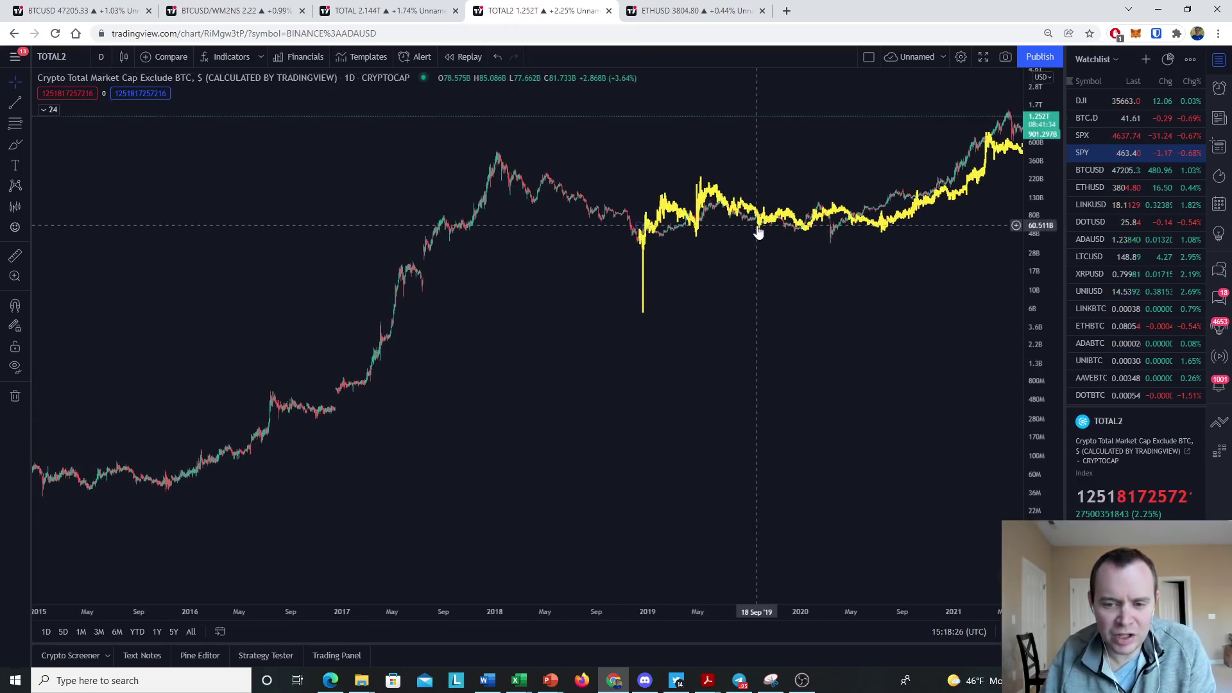
scroll(545, 385, left, 5)
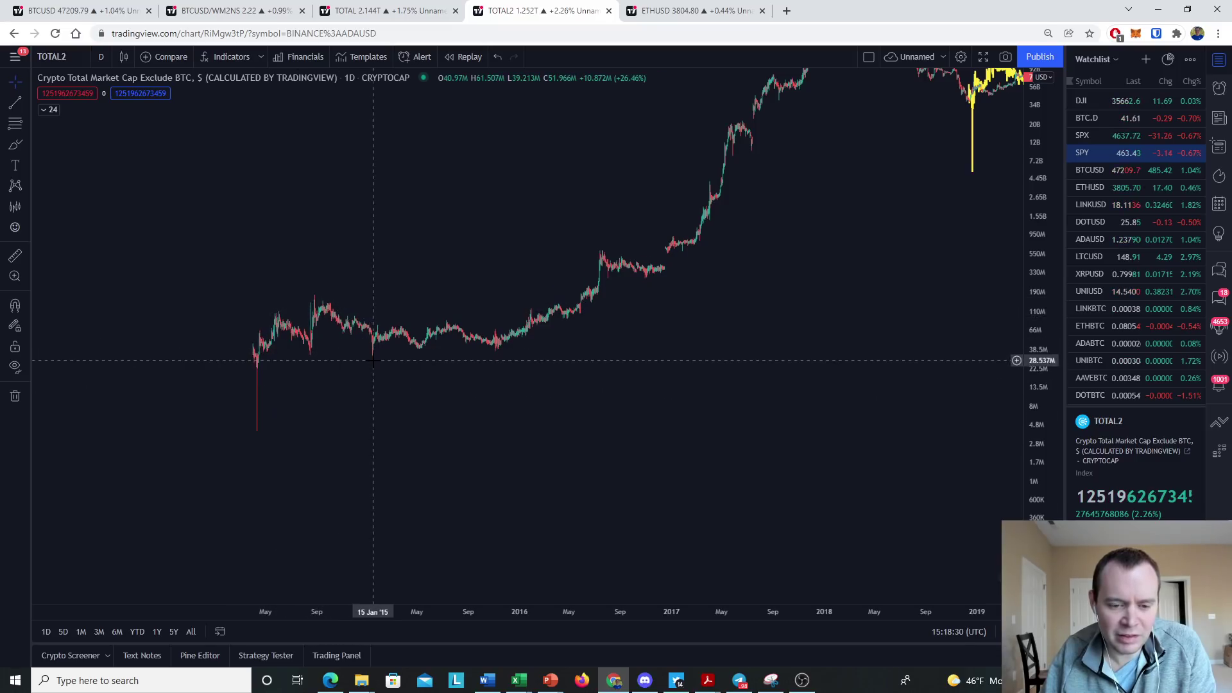
scroll(721, 366, right, 4)
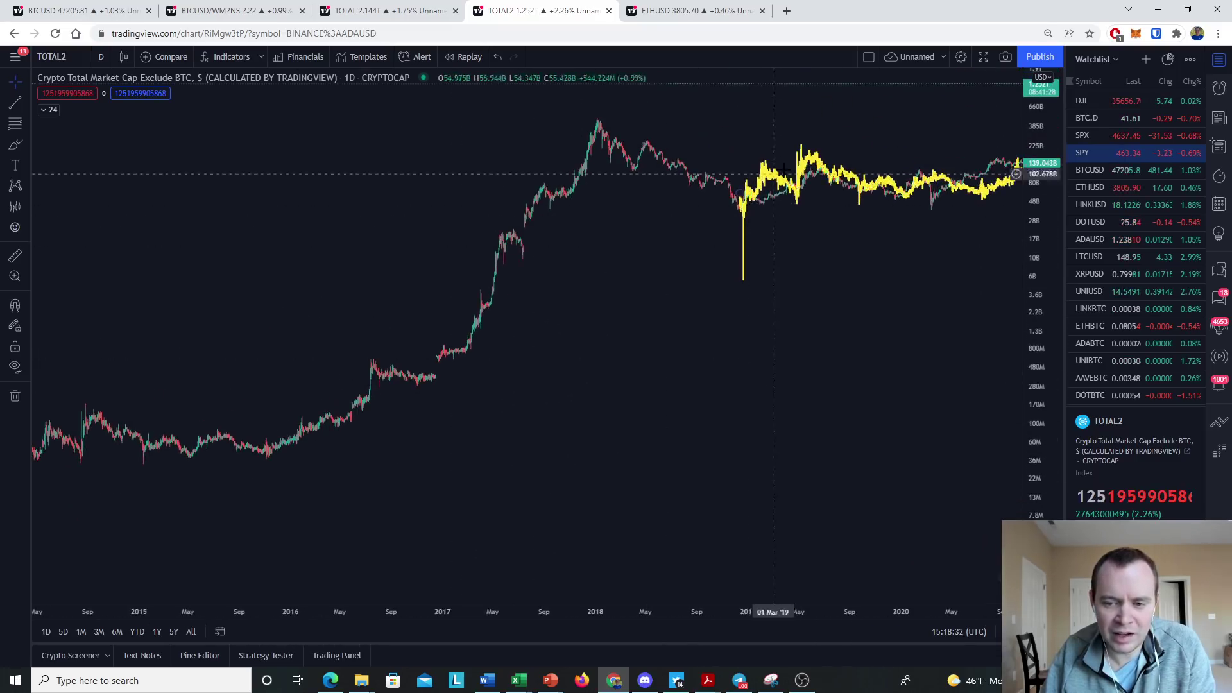
mouse_move(860, 180)
mouse_down()
mouse_move(728, 180)
mouse_move(742, 180)
mouse_up()
mouse_move(860, 305)
mouse_down()
mouse_move(452, 498)
mouse_move(387, 495)
mouse_up()
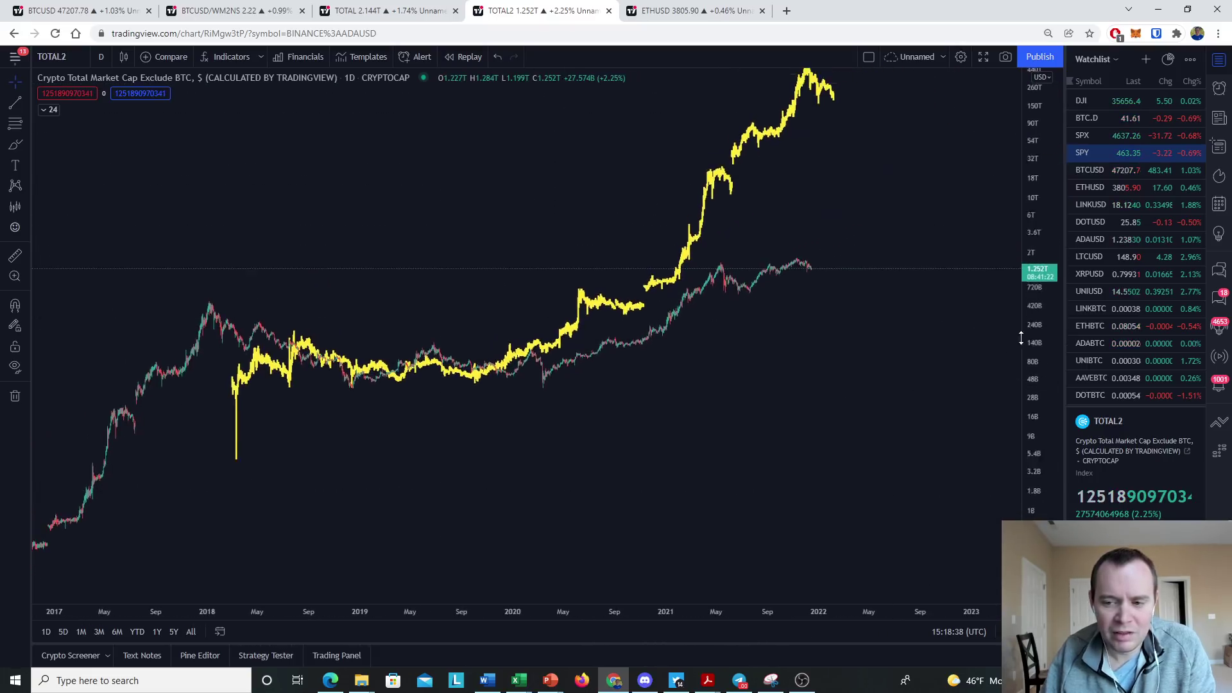
scroll(852, 383, down, 2)
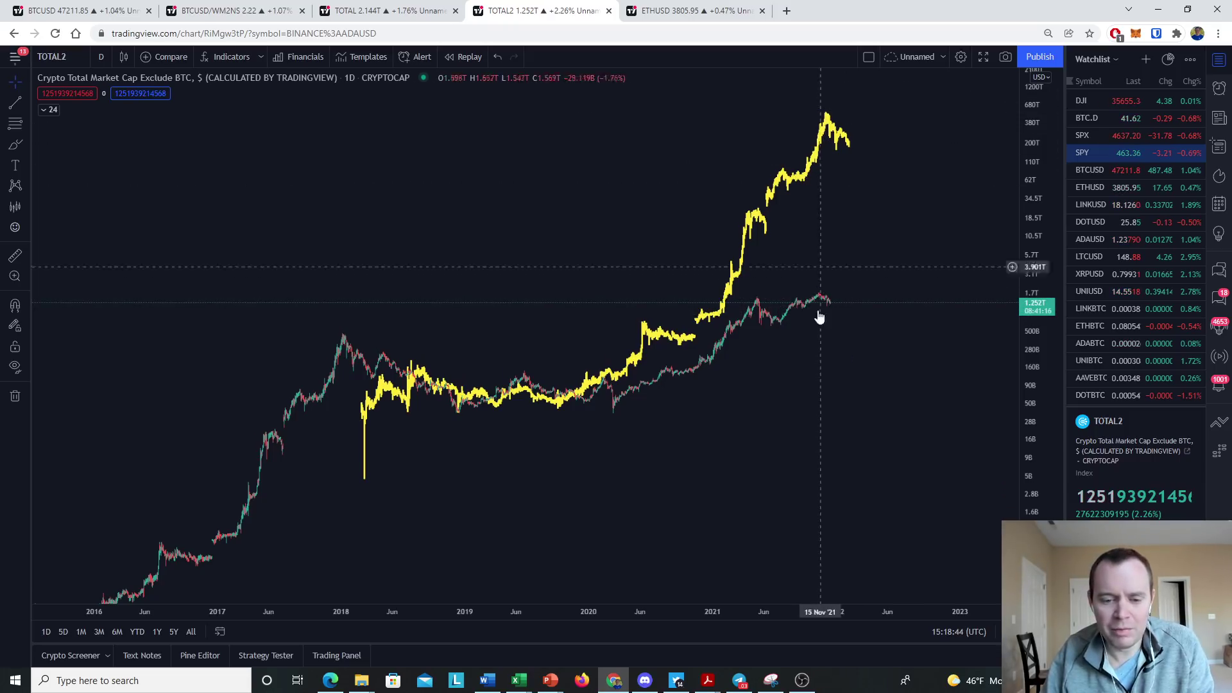
Circle the first TOTAL2 bars around April and May 2014 with the Brush.
scroll(576, 399, left, 10)
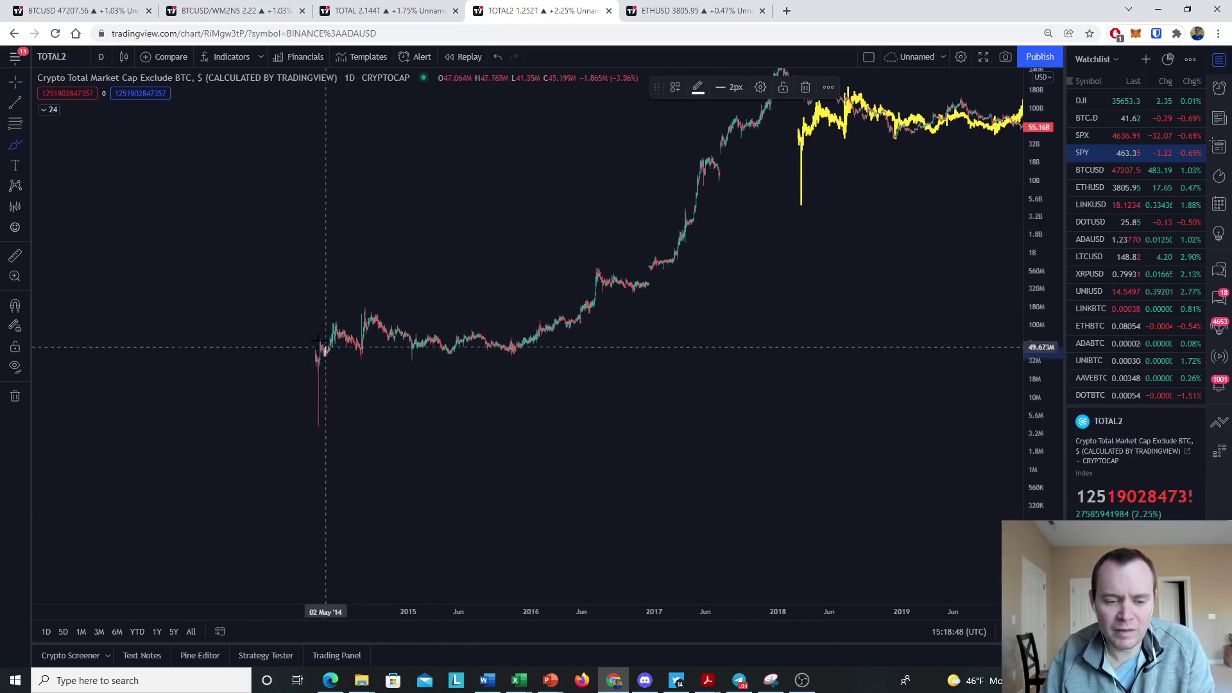
drag(325, 352, 297, 366)
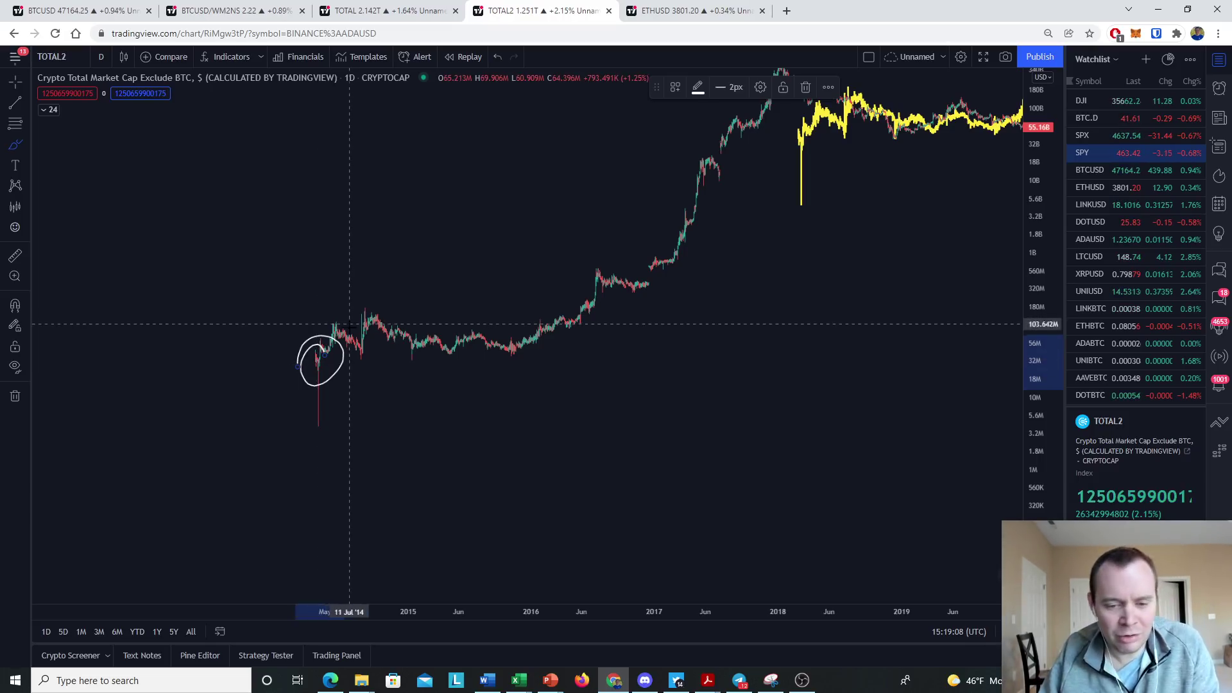
Move the bars pattern forward so it starts at the 1 December 2018 low.
drag(589, 453, 300, 453)
drag(700, 290, 650, 294)
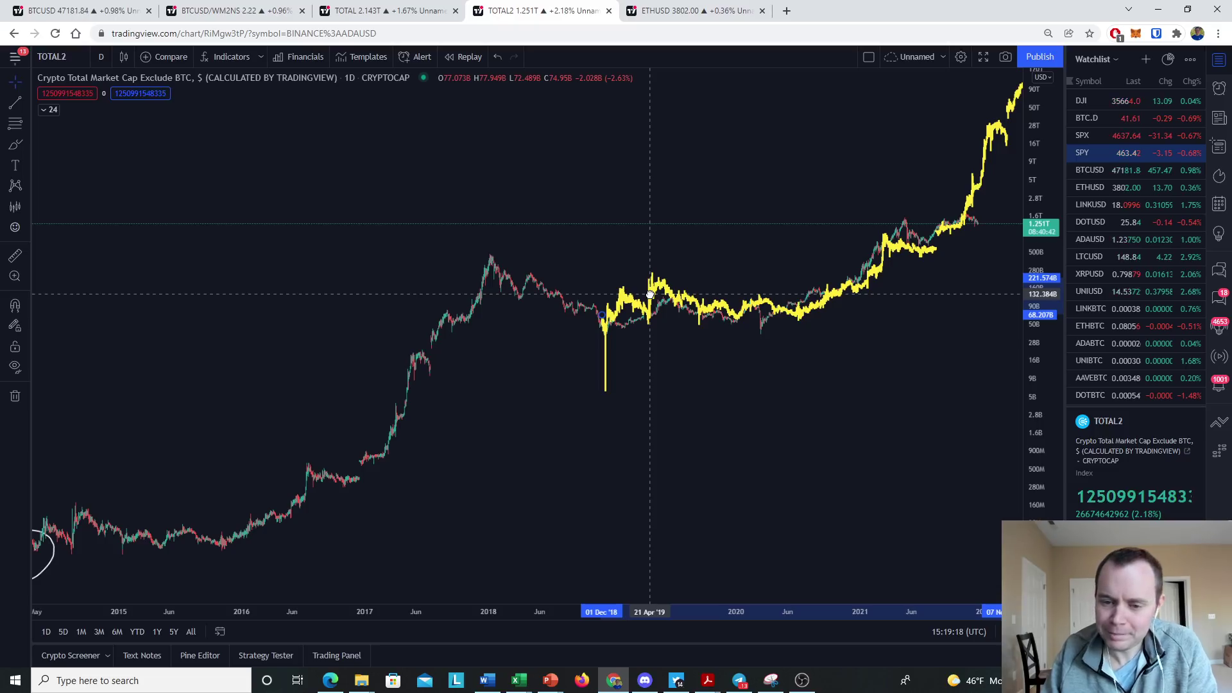
click(651, 294)
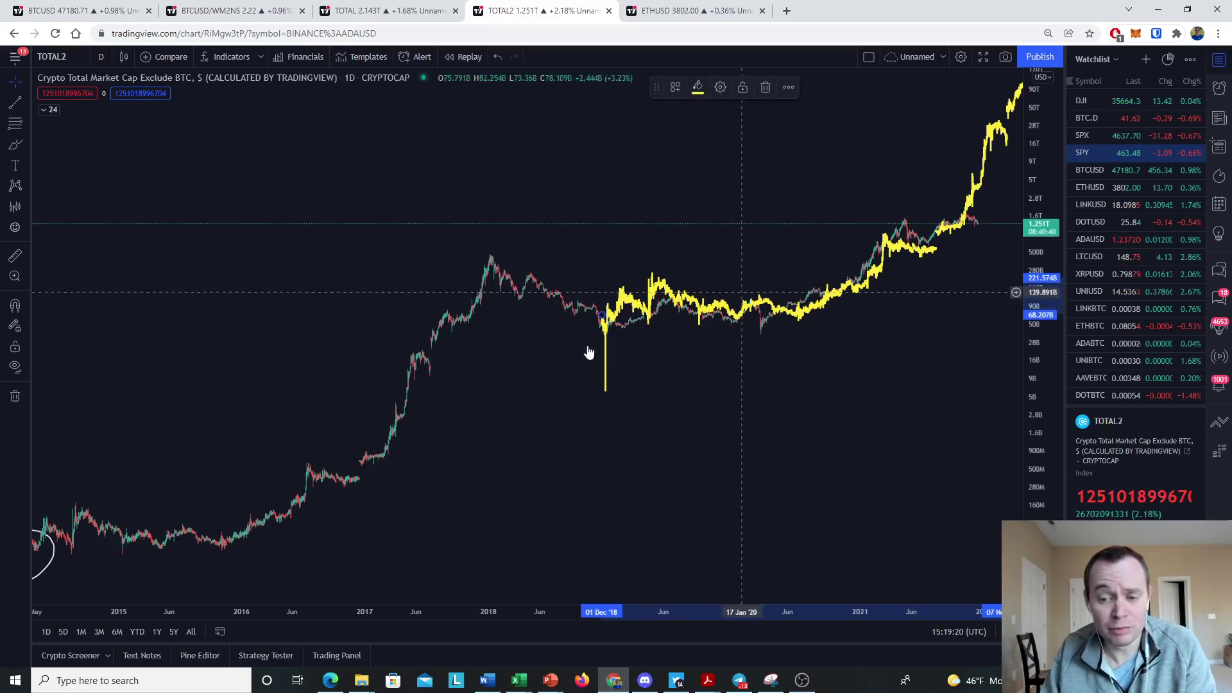
Move the selected bars pattern back so it starts at 5 March 2018, overlapping the 2018 decline.
drag(661, 290, 567, 288)
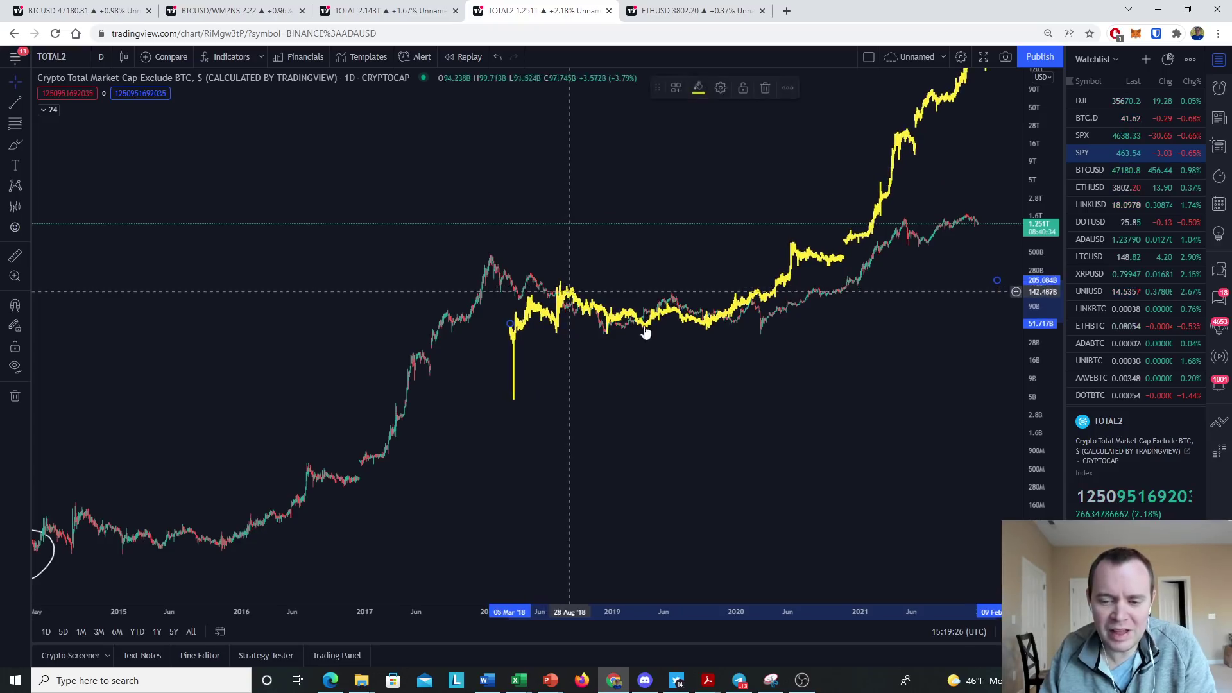
mouse_move(798, 388)
mouse_down()
mouse_move(767, 459)
mouse_move(650, 515)
mouse_up()
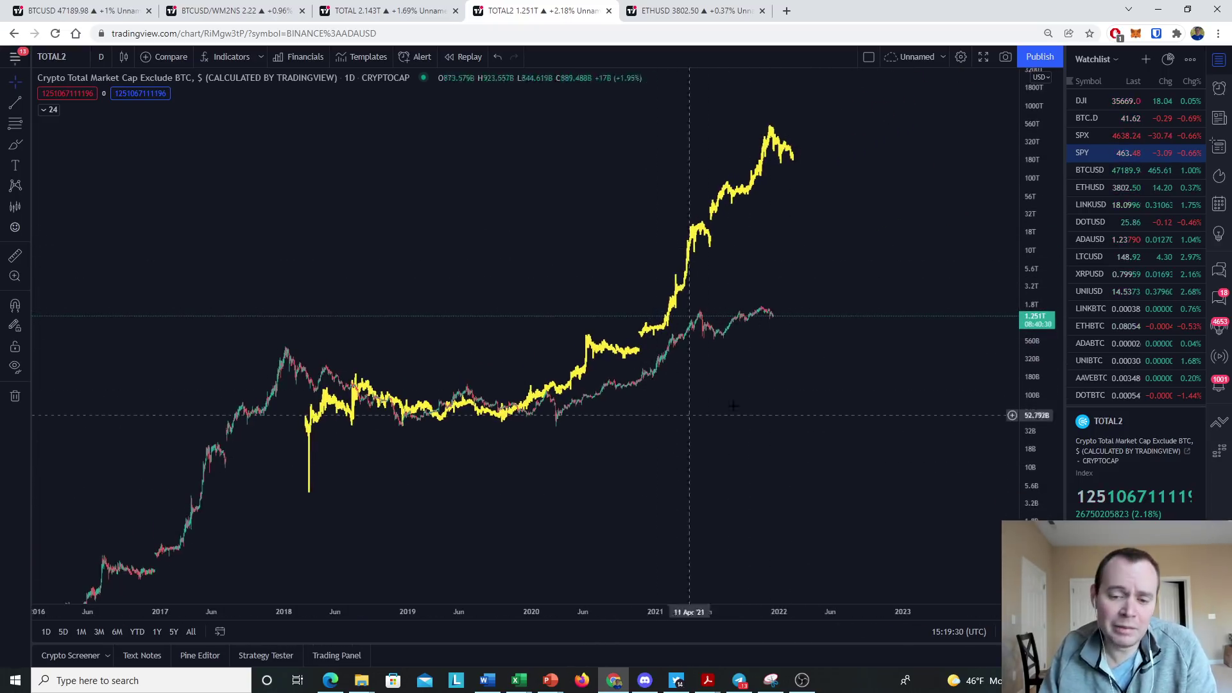
scroll(760, 389, up, 3)
drag(761, 383, 741, 396)
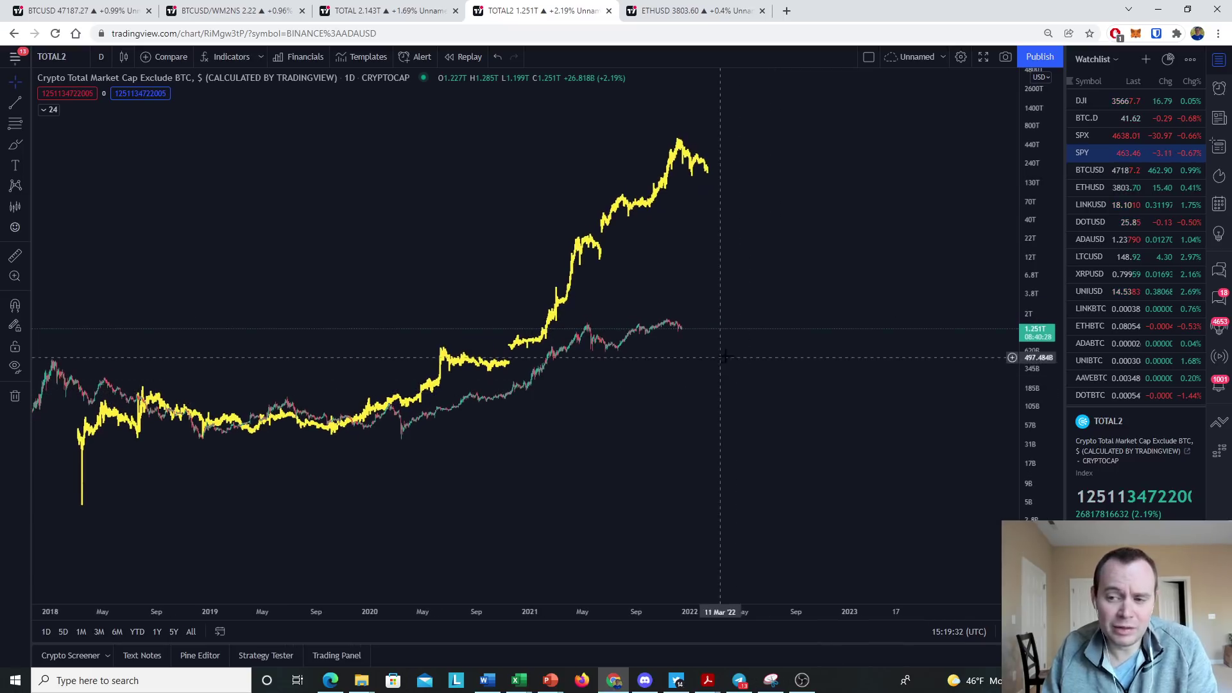
Move the bars pattern forward on the TOTAL2 chart so it starts at 6 December 2018, at the market low.
click(14, 147)
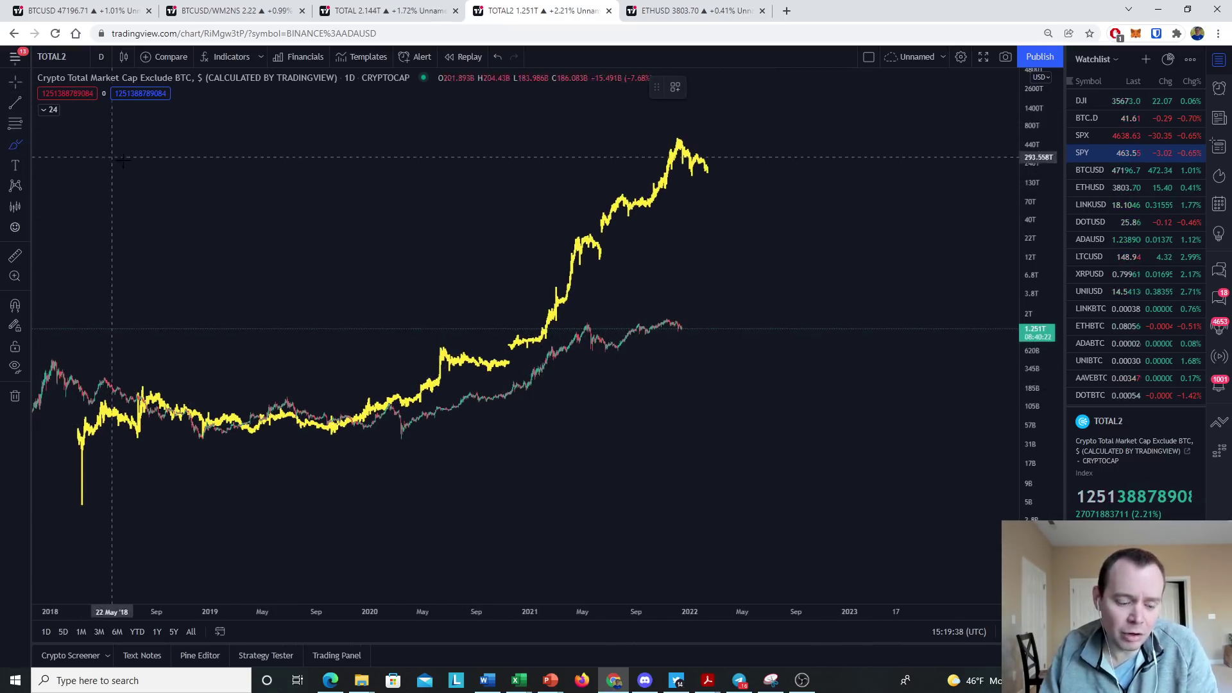
scroll(143, 159, left, 2)
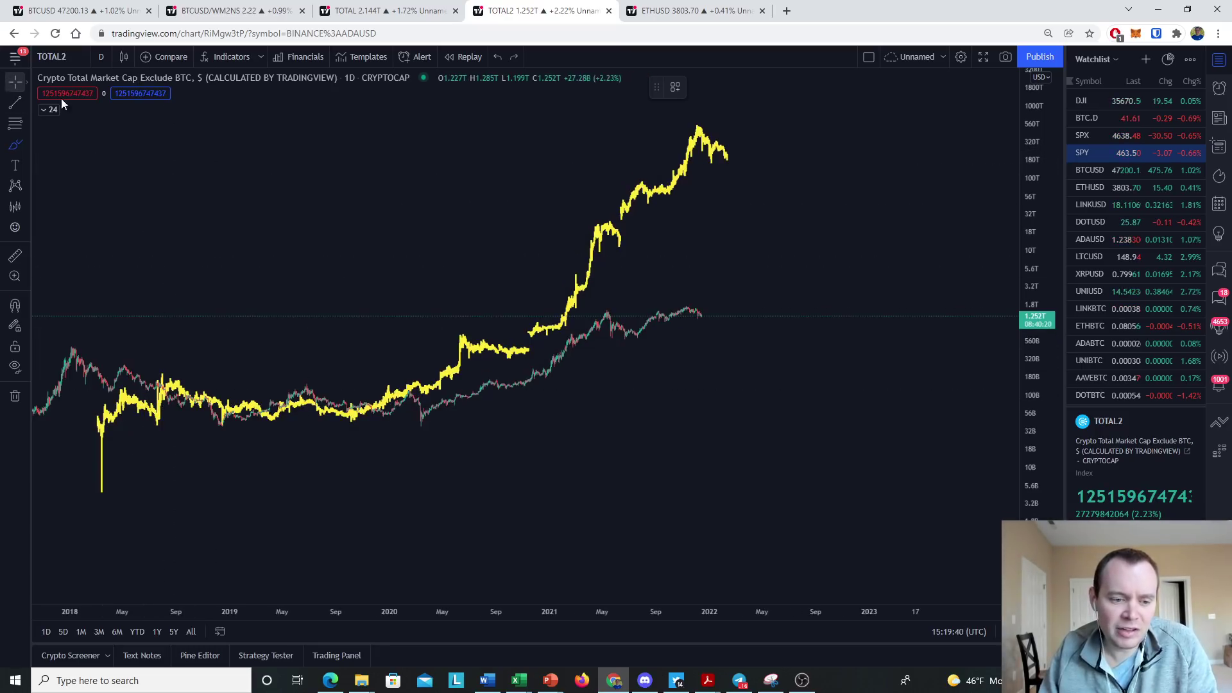
scroll(411, 366, down, 3)
scroll(408, 367, left, 2)
drag(408, 367, 471, 389)
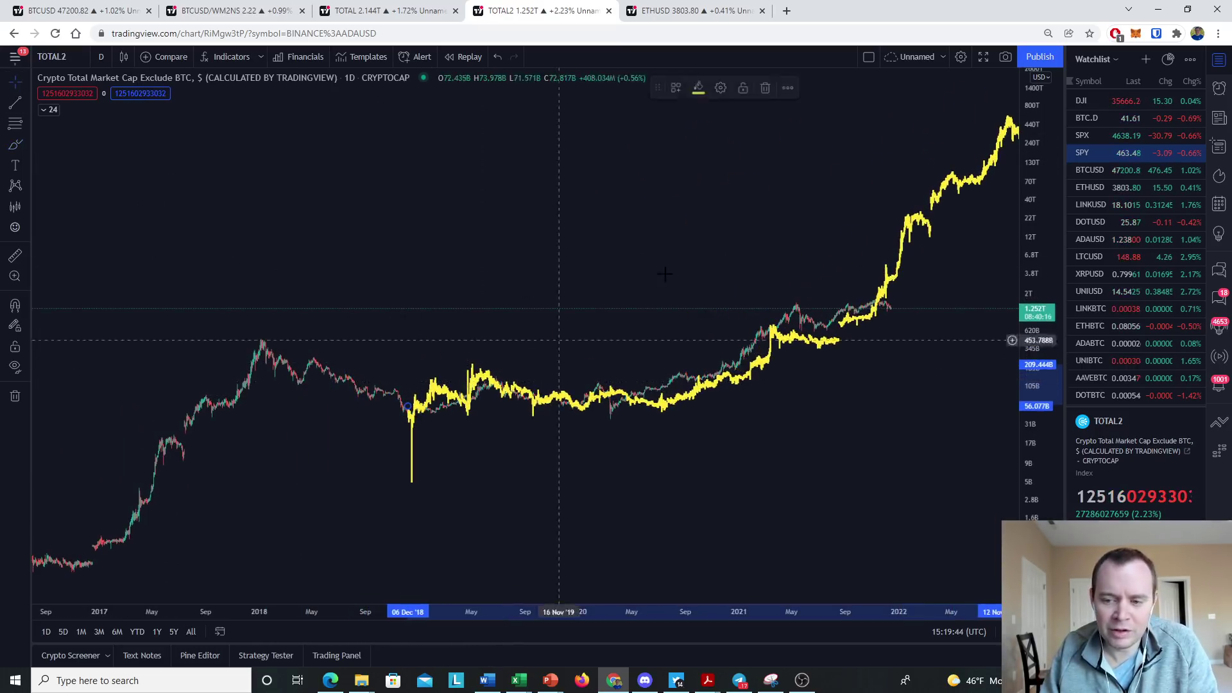
key(Delete)
mouse_move(667, 281)
mouse_down()
mouse_move(674, 370)
mouse_move(649, 388)
mouse_up()
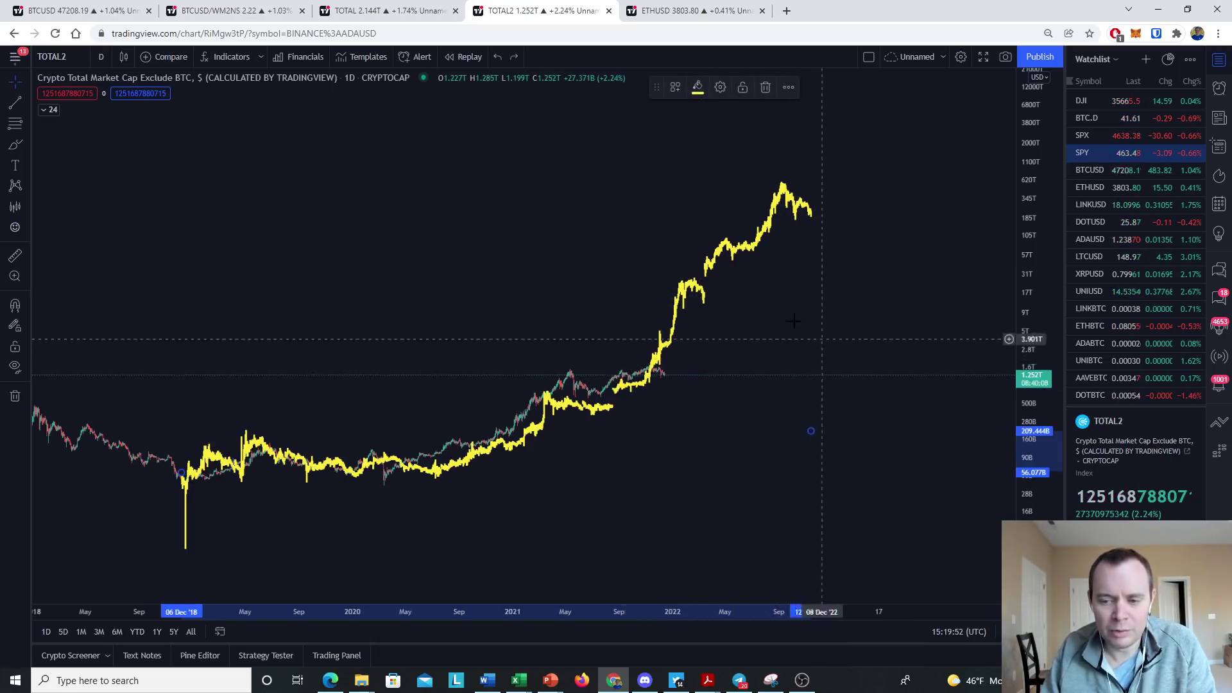
scroll(481, 302, left, 3)
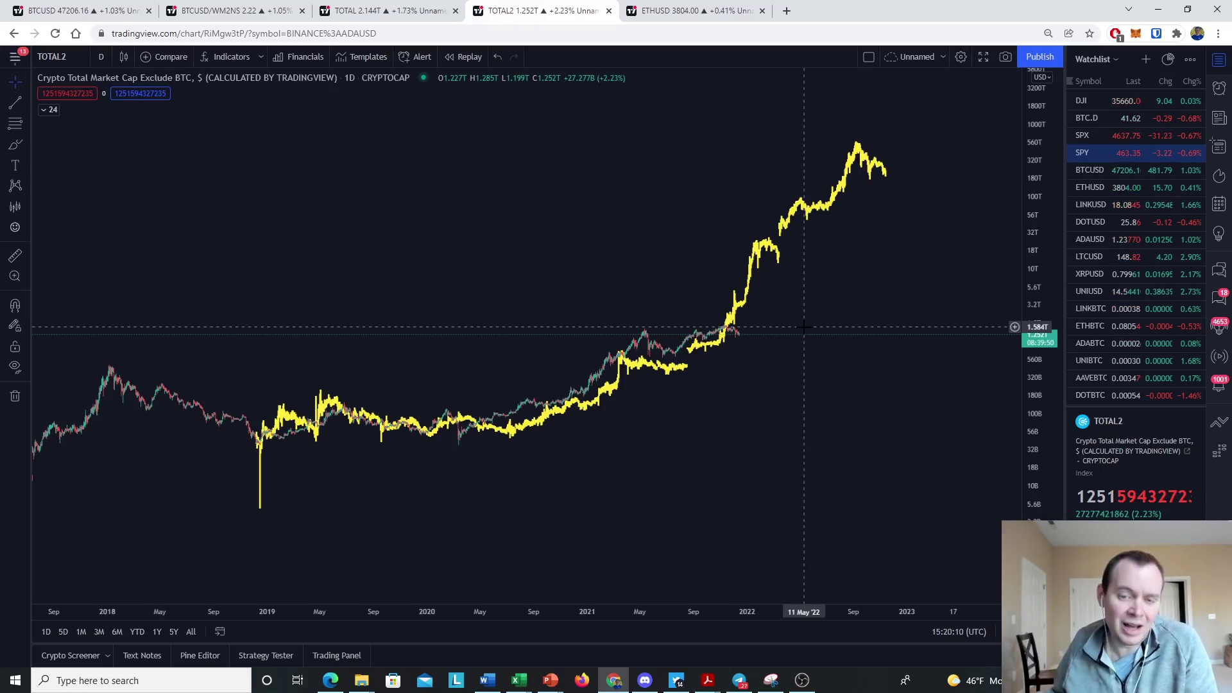
Remove all drawings from the TOTAL2 chart.
right_click(799, 335)
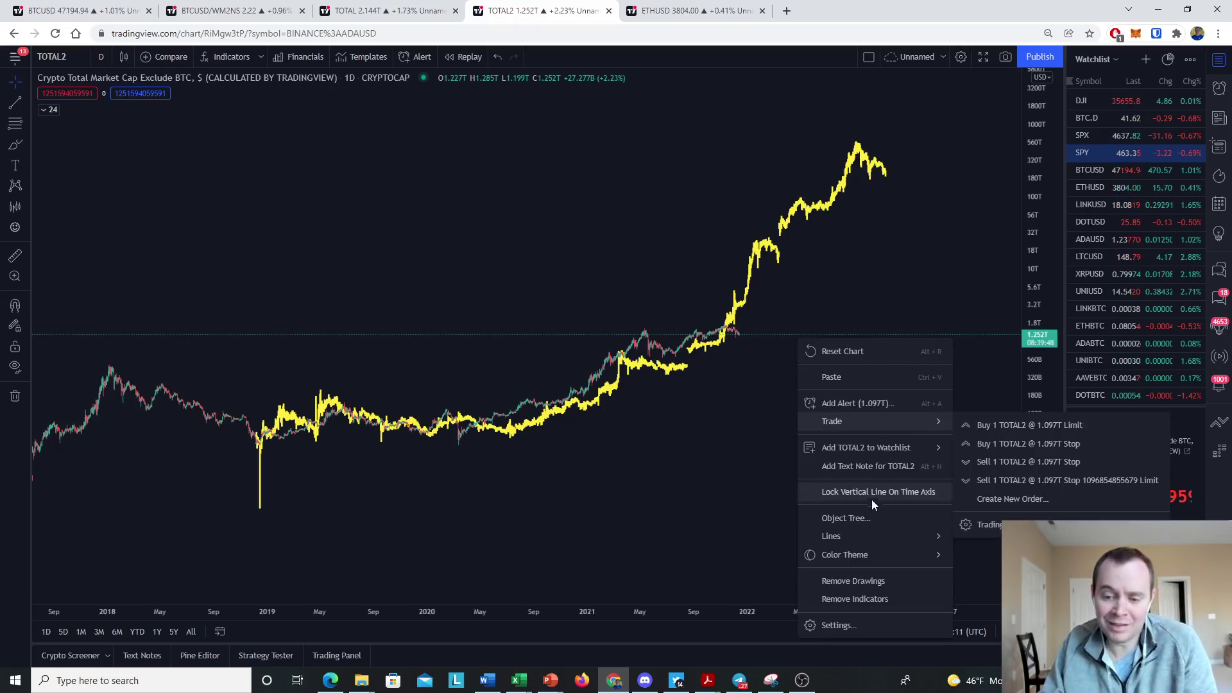
click(857, 578)
drag(743, 495, 845, 507)
scroll(917, 346, up, 4)
scroll(917, 326, down, 2)
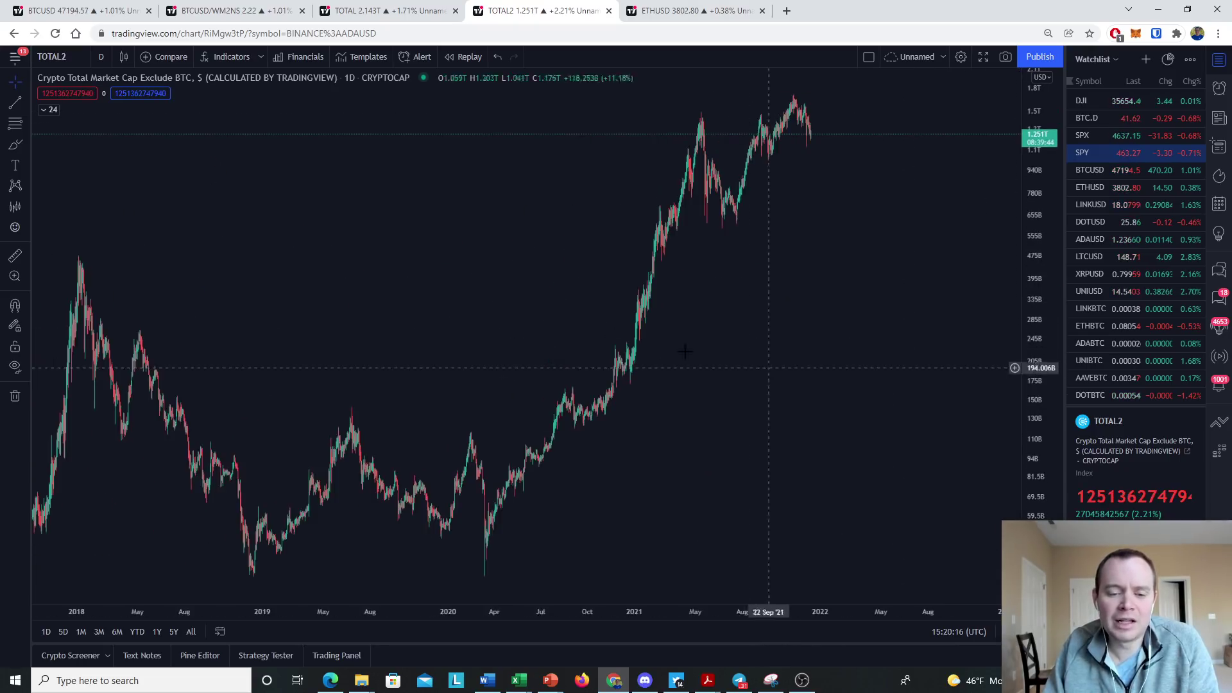
Brush circles around the 2021 highs and the 2019 to mid-2020 range on TOTAL2, and draw an arrow pointing into the earlier range.
click(14, 145)
mouse_move(834, 117)
mouse_down()
mouse_move(654, 136)
mouse_move(720, 128)
mouse_up()
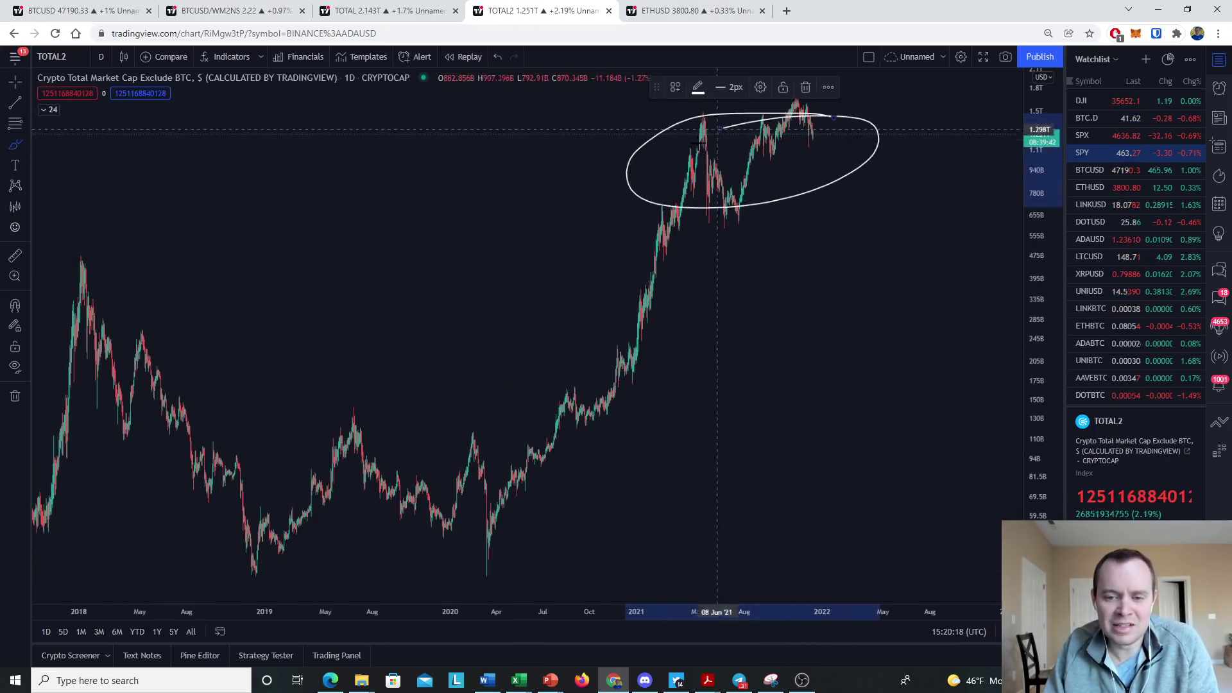
mouse_move(577, 436)
mouse_down()
mouse_move(525, 422)
mouse_move(399, 436)
mouse_up()
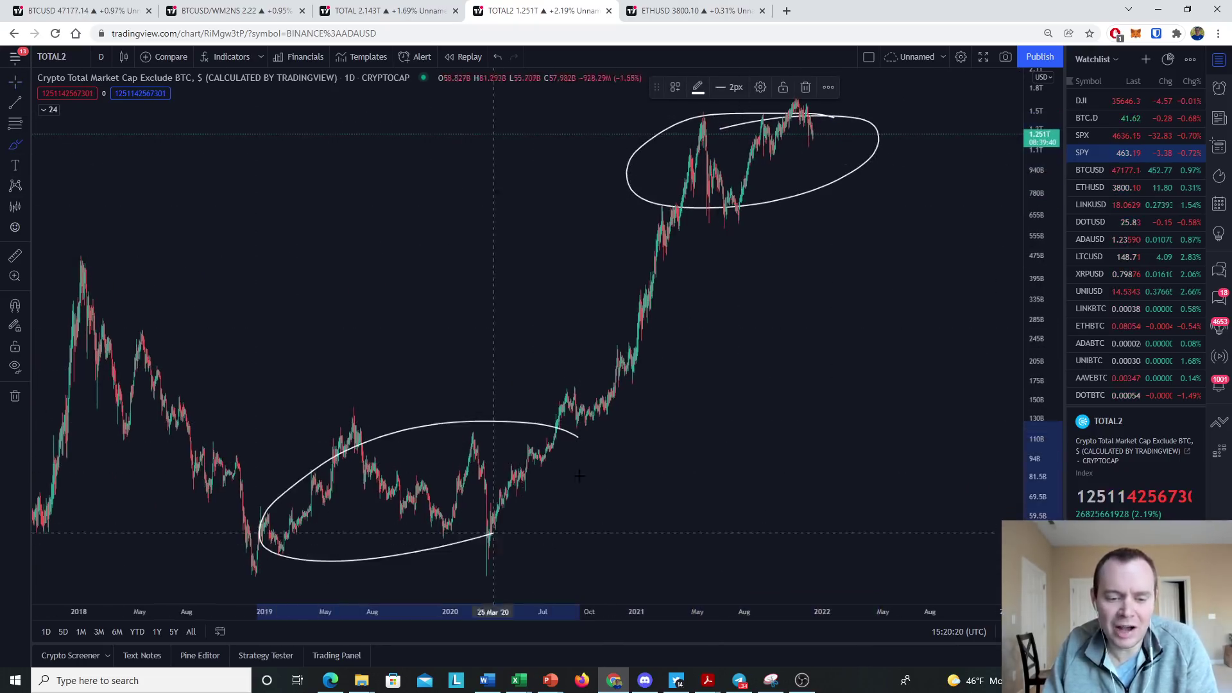
mouse_move(422, 178)
mouse_down()
mouse_move(376, 472)
mouse_move(414, 427)
mouse_up()
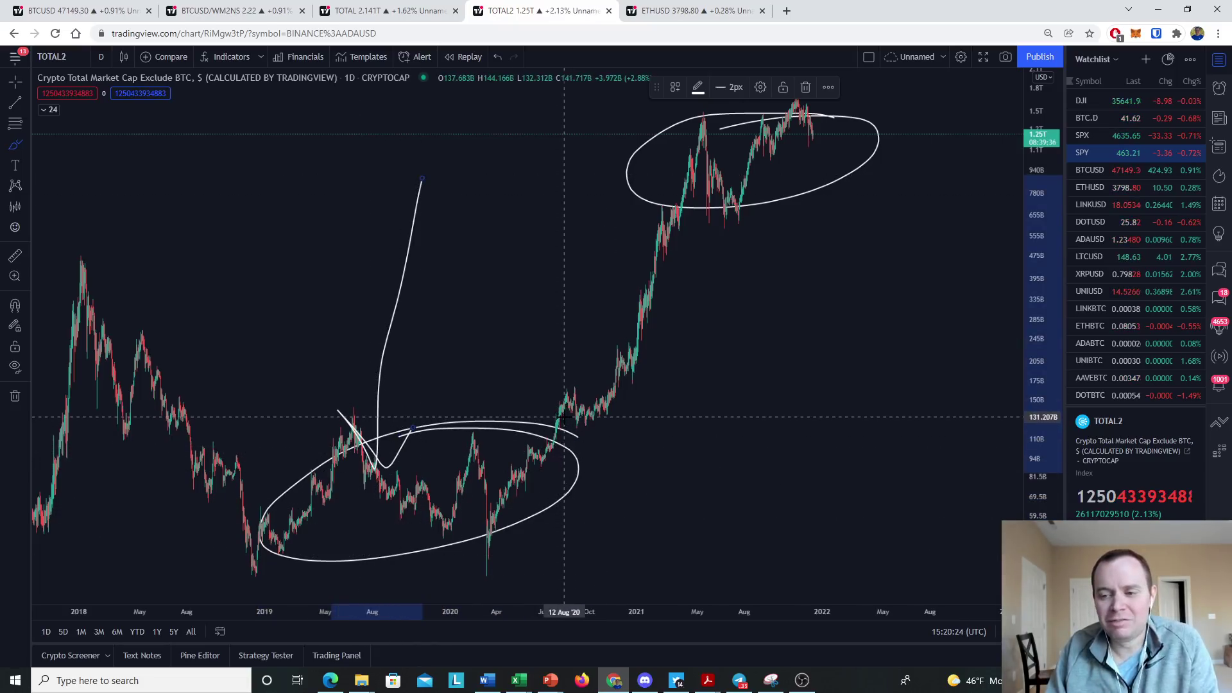
Undo the two brush circles and the arrow on the TOTAL2 chart.
key(ctrl+z)
key(ctrl+z)
key(ctrl+z)
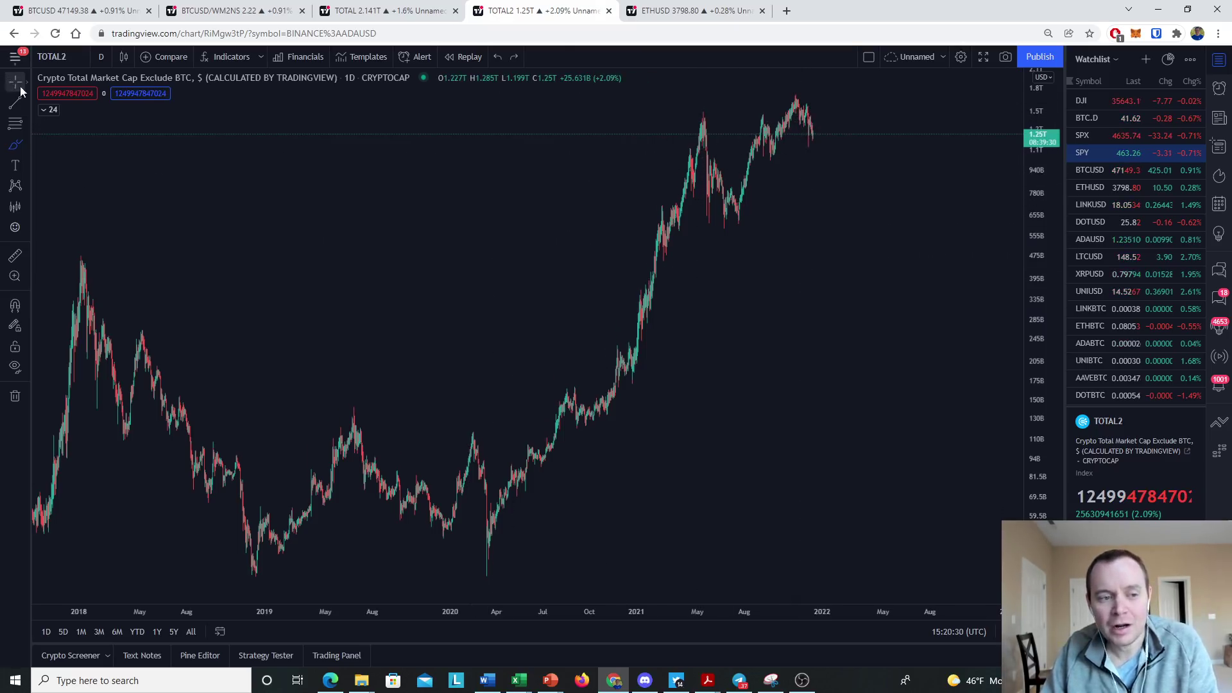
scroll(503, 285, up, 4)
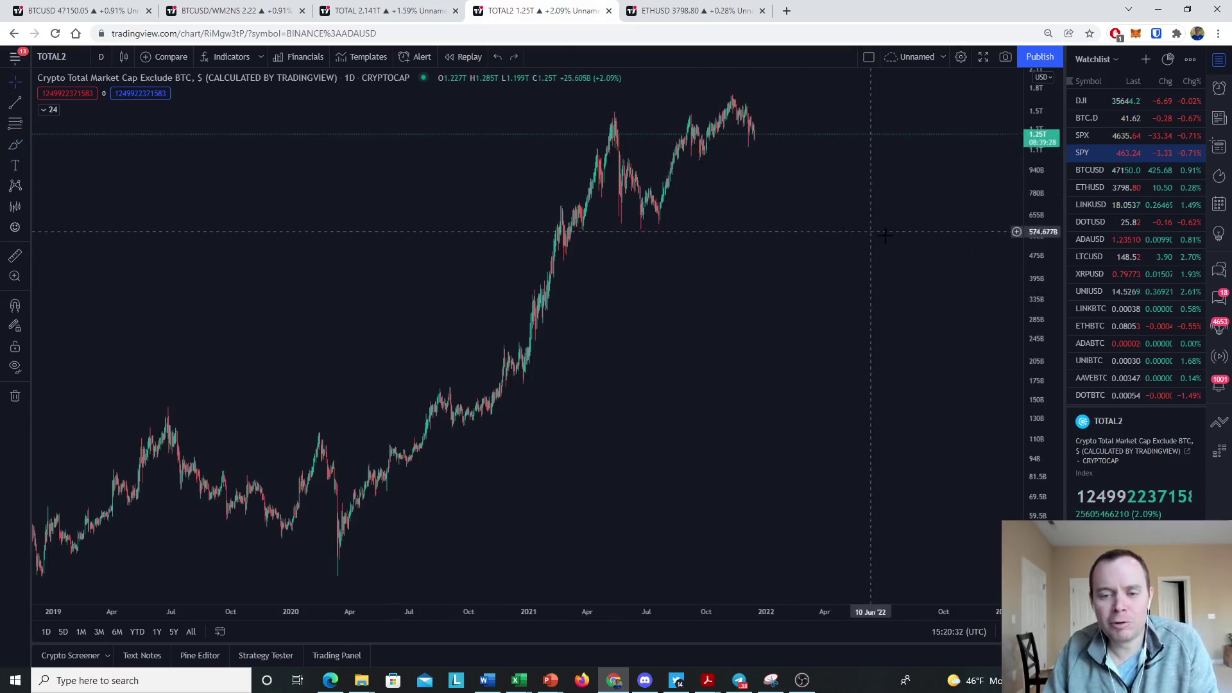
drag(1038, 285, 1009, 375)
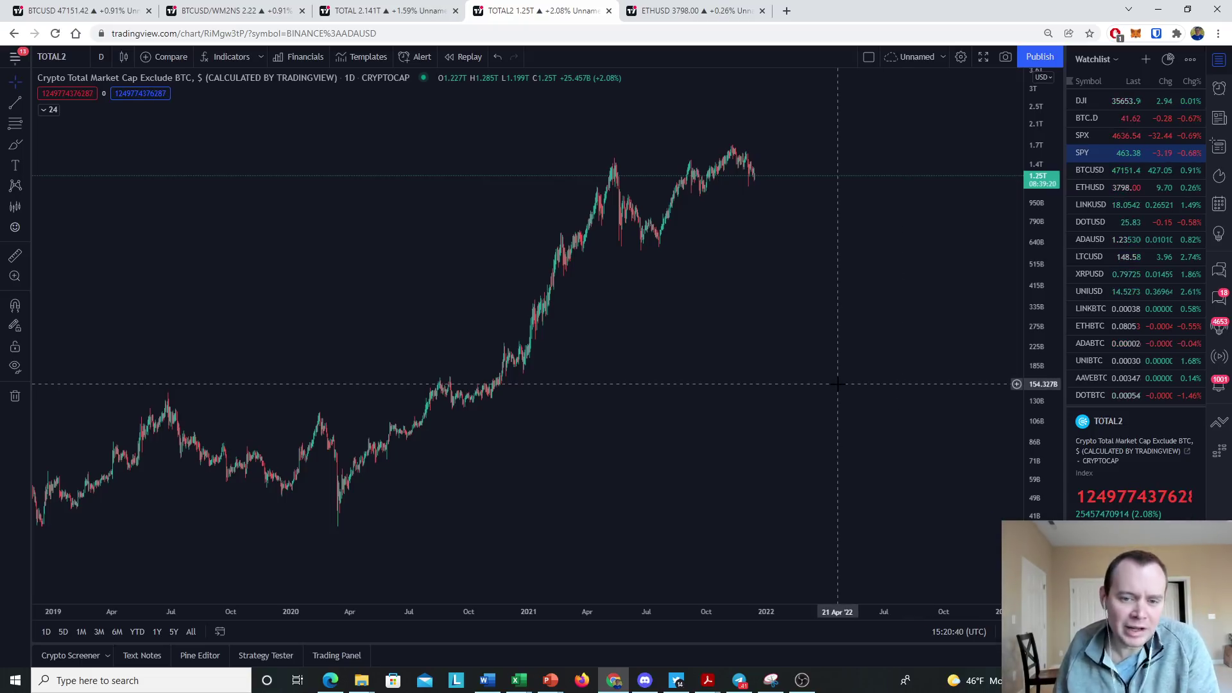
scroll(357, 448, down, 5)
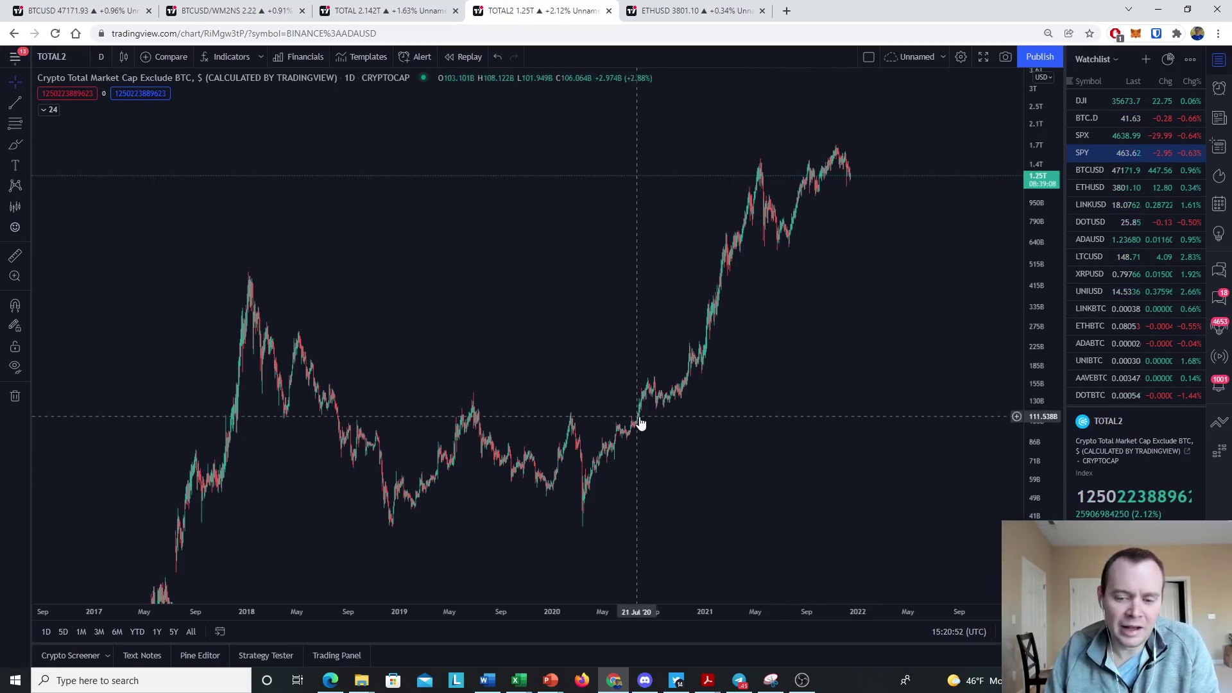
scroll(831, 237, right, 5)
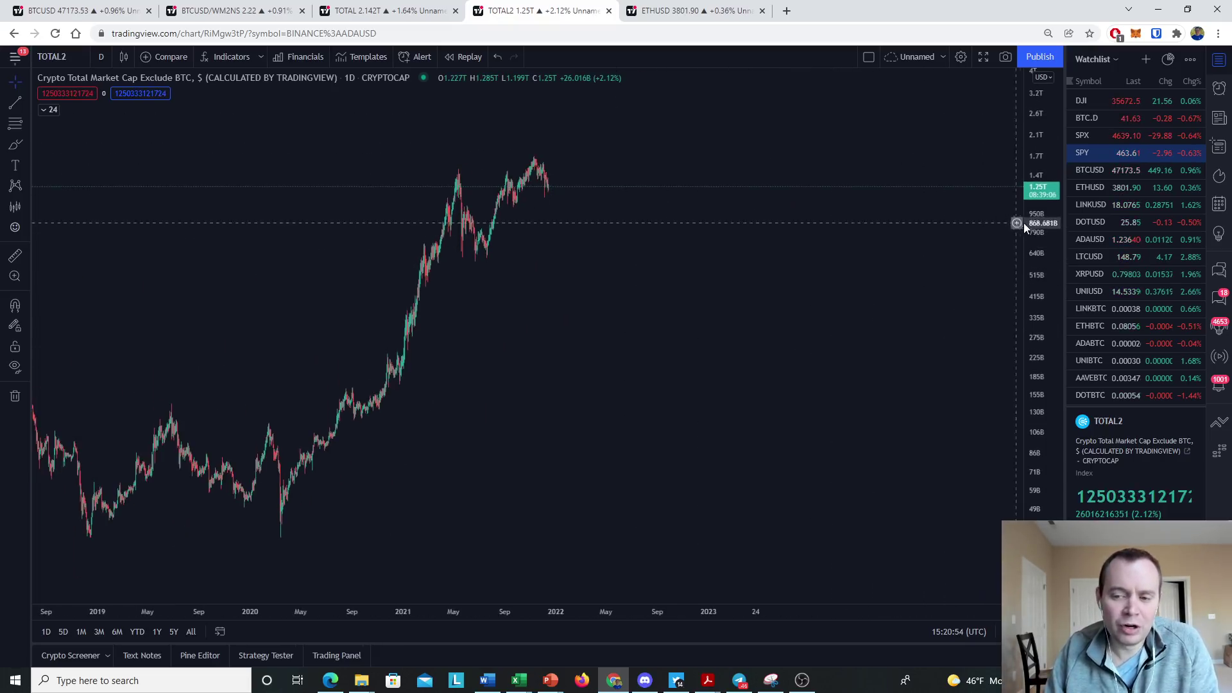
scroll(735, 408, left, 5)
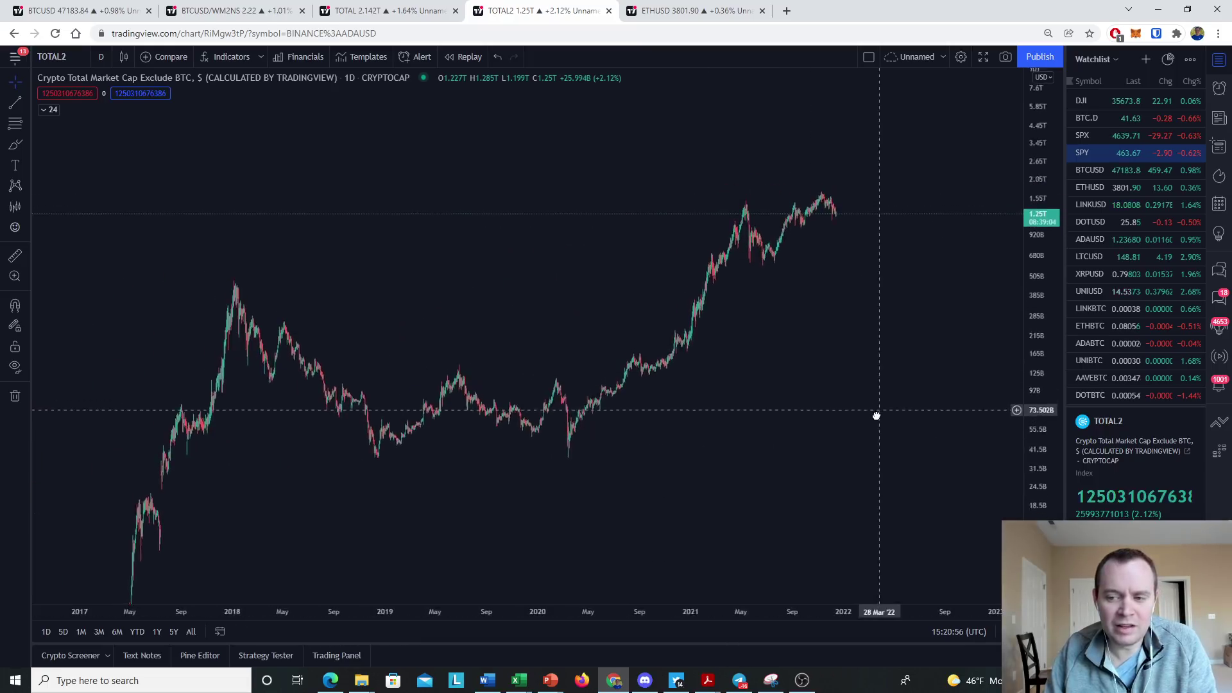
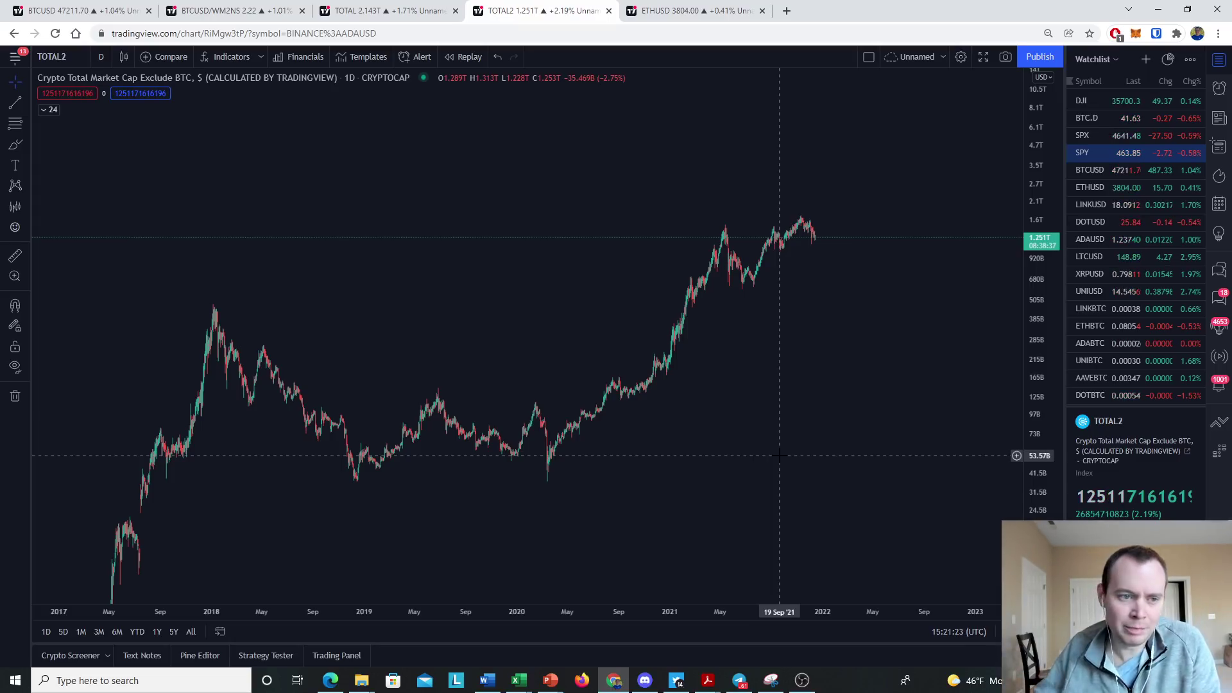
Switch to the BTCUSD chart and remove all its drawings.
click(77, 10)
right_click(498, 350)
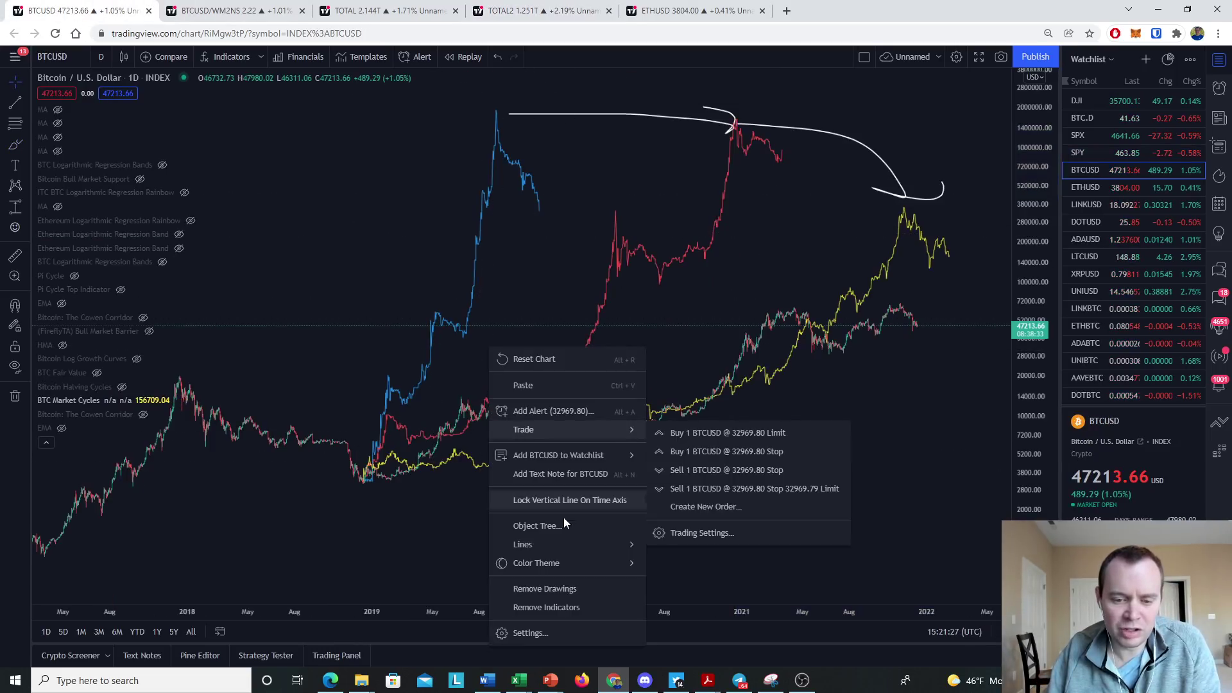
click(556, 594)
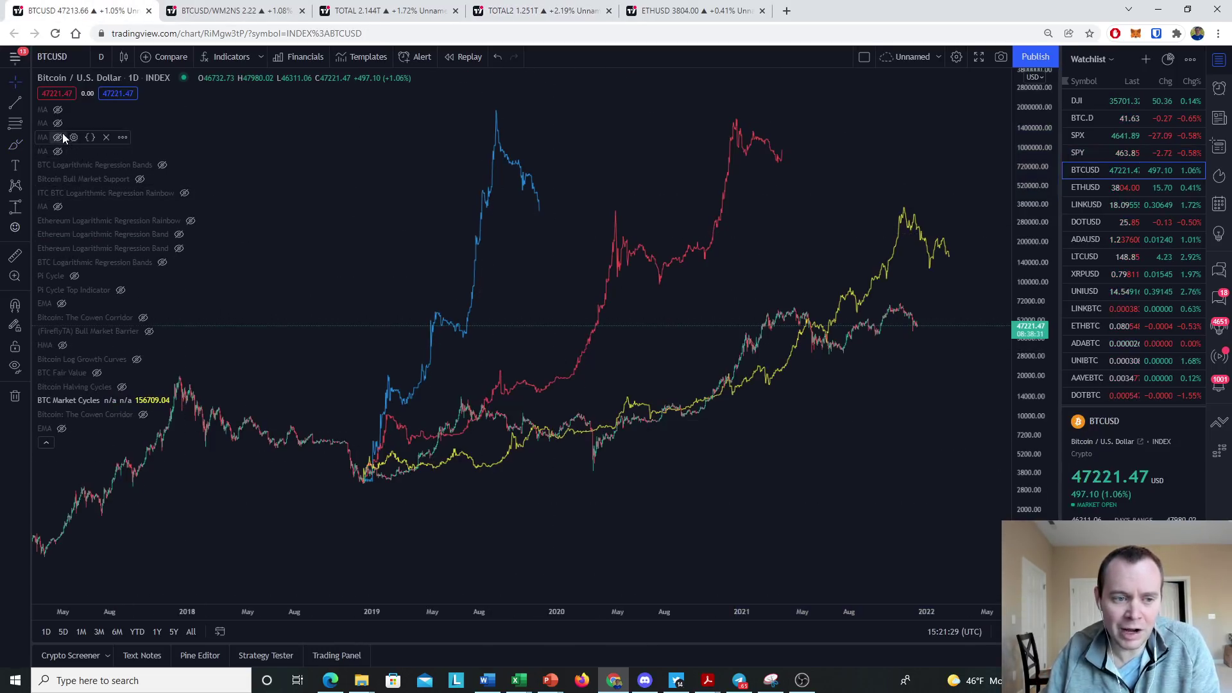
Show the Bitcoin Bull Market Support indicator and set the BTCUSD chart to the weekly interval.
click(139, 178)
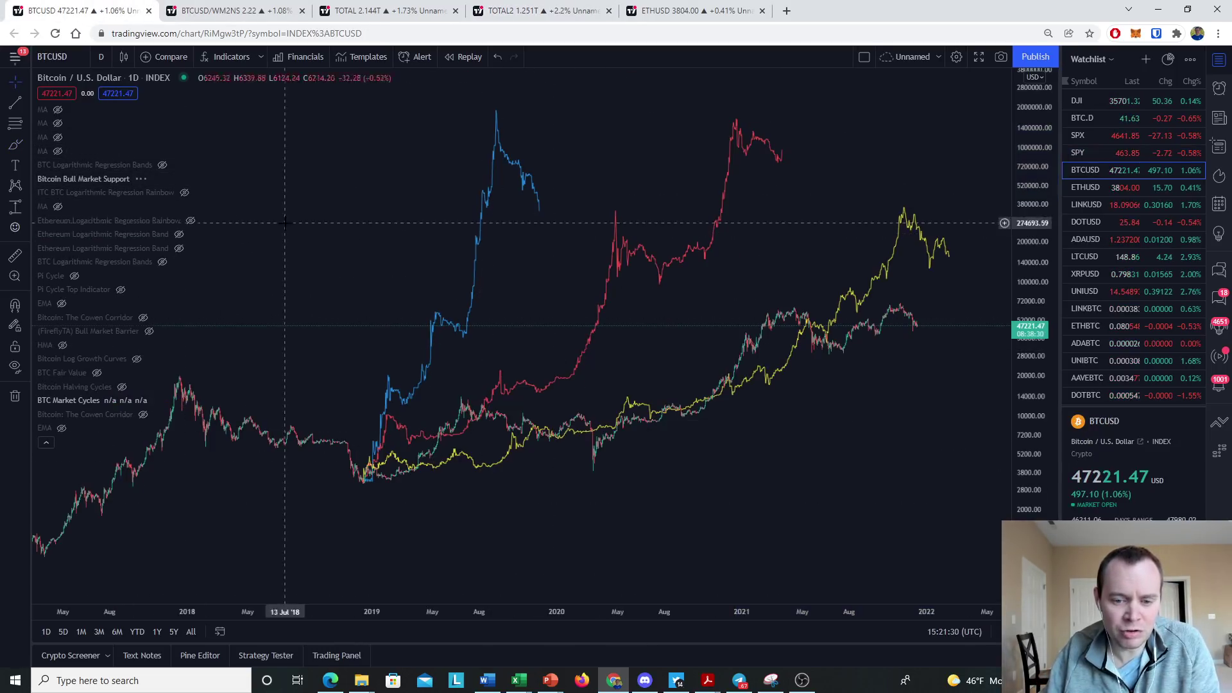
click(101, 57)
click(135, 510)
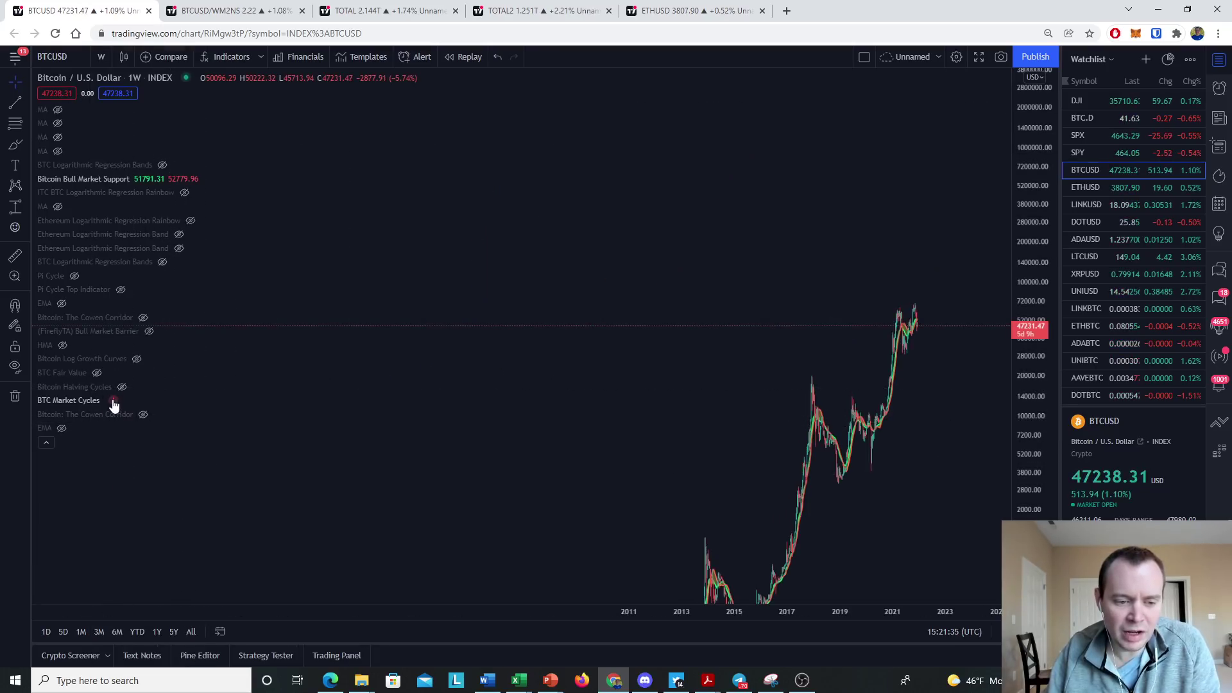
Collapse the indicator legend and fit the price scale to the weekly BTCUSD bars, focusing on 2019 to early 2022.
click(47, 442)
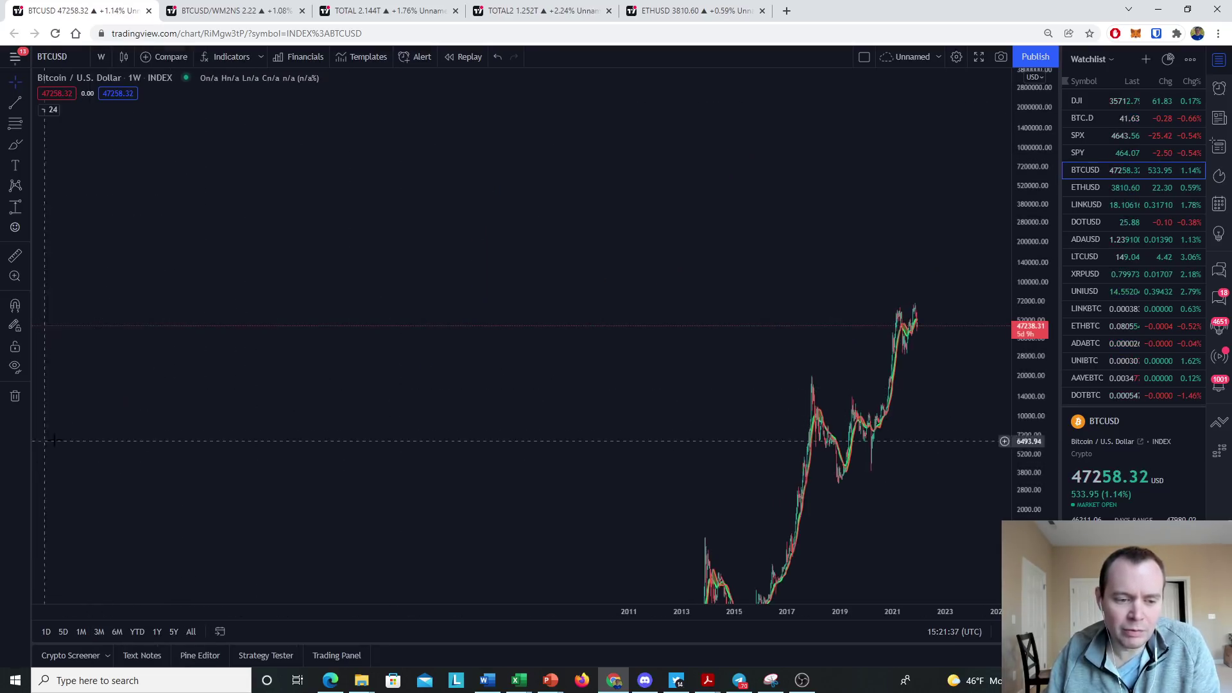
double_click(1022, 280)
scroll(796, 379, up, 5)
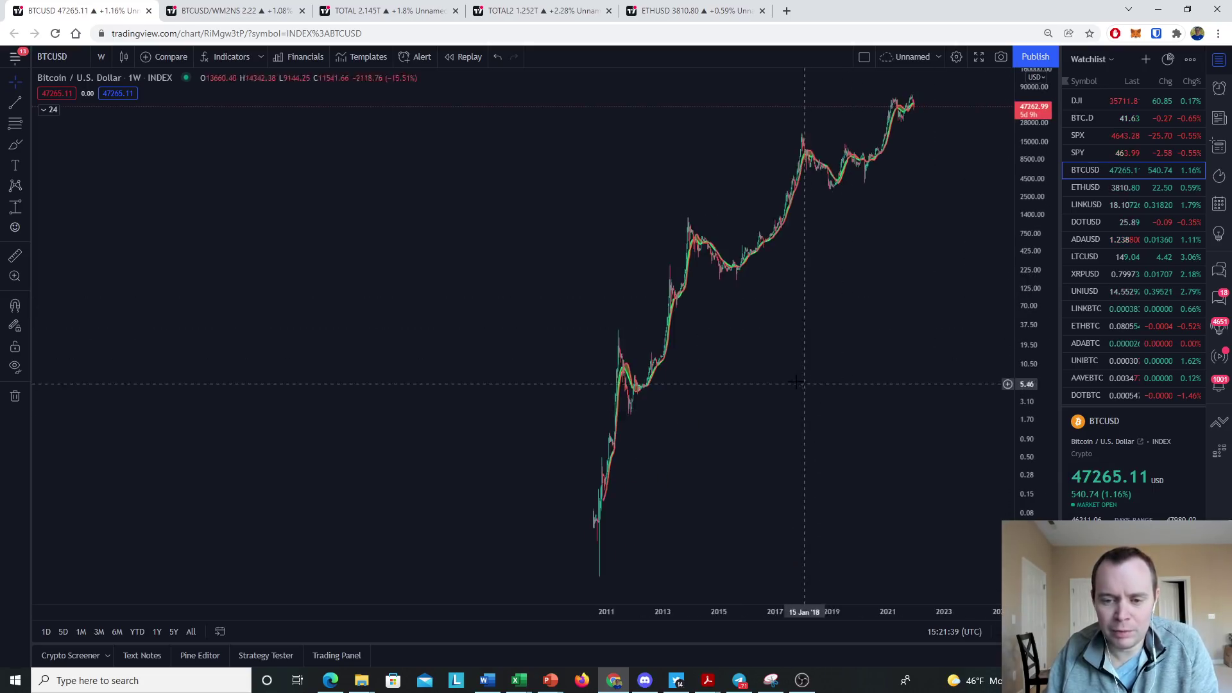
scroll(786, 374, up, 5)
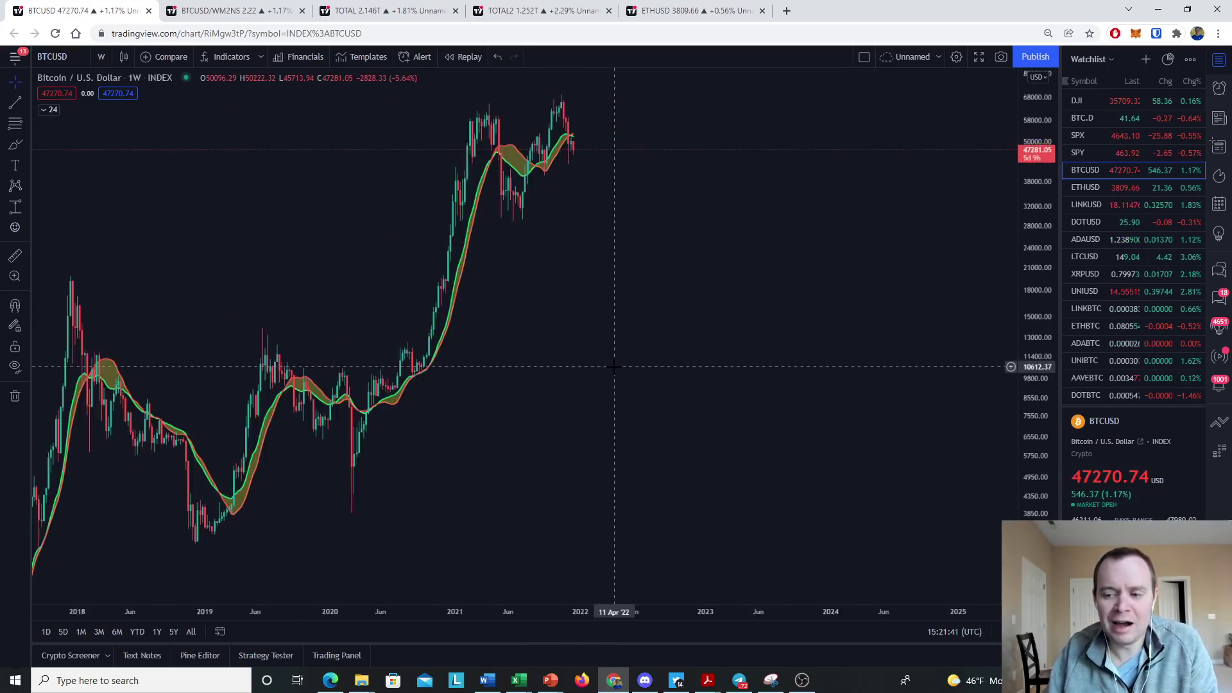
scroll(781, 394, up, 3)
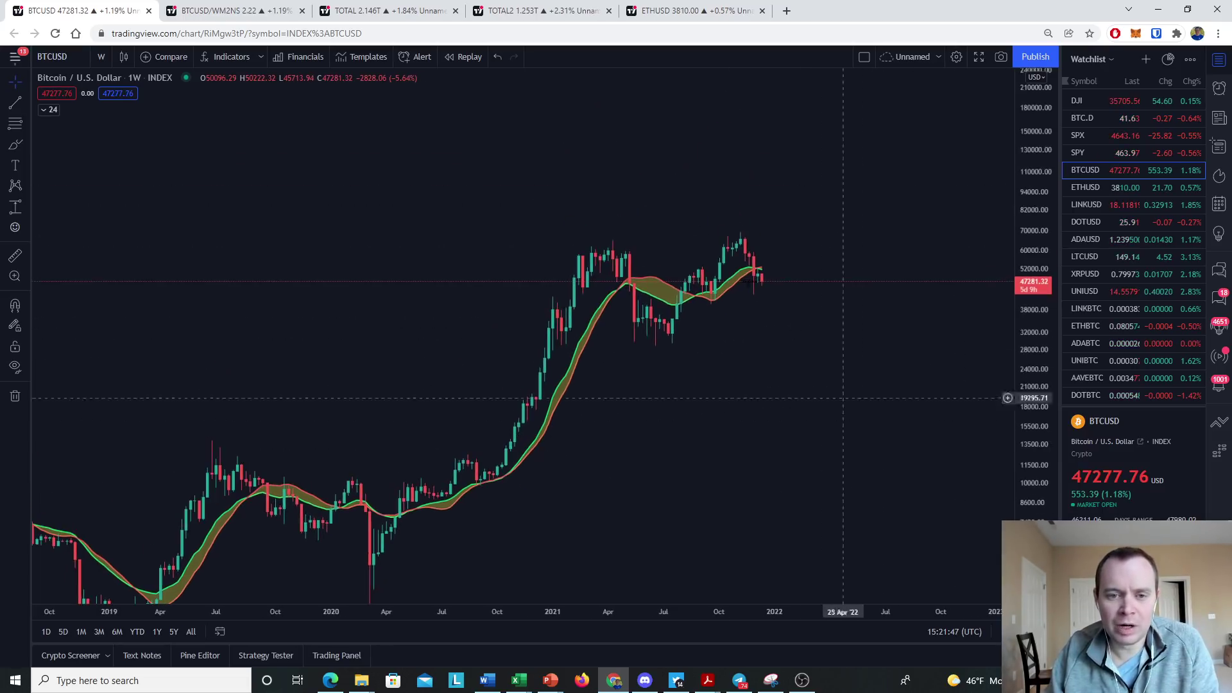
Brush possible BTCUSD price paths from December 2021 to mid-2022 and circle the area from about June 2021 to October 2022.
click(532, 10)
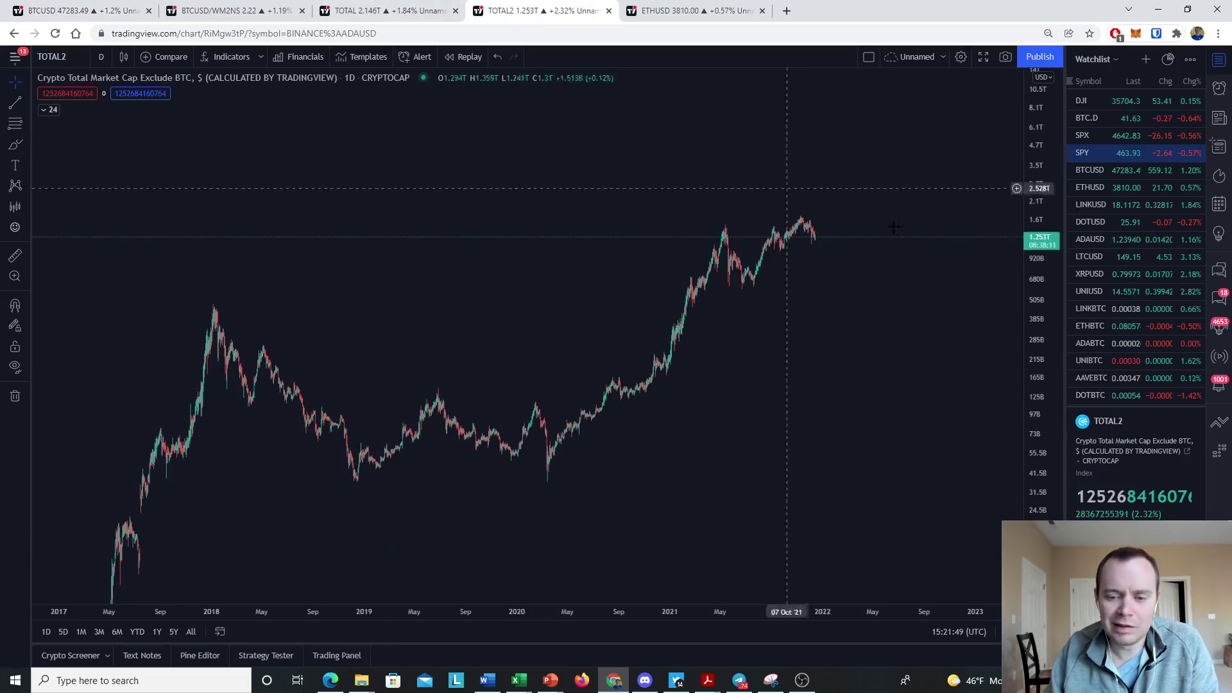
click(24, 145)
click(80, 11)
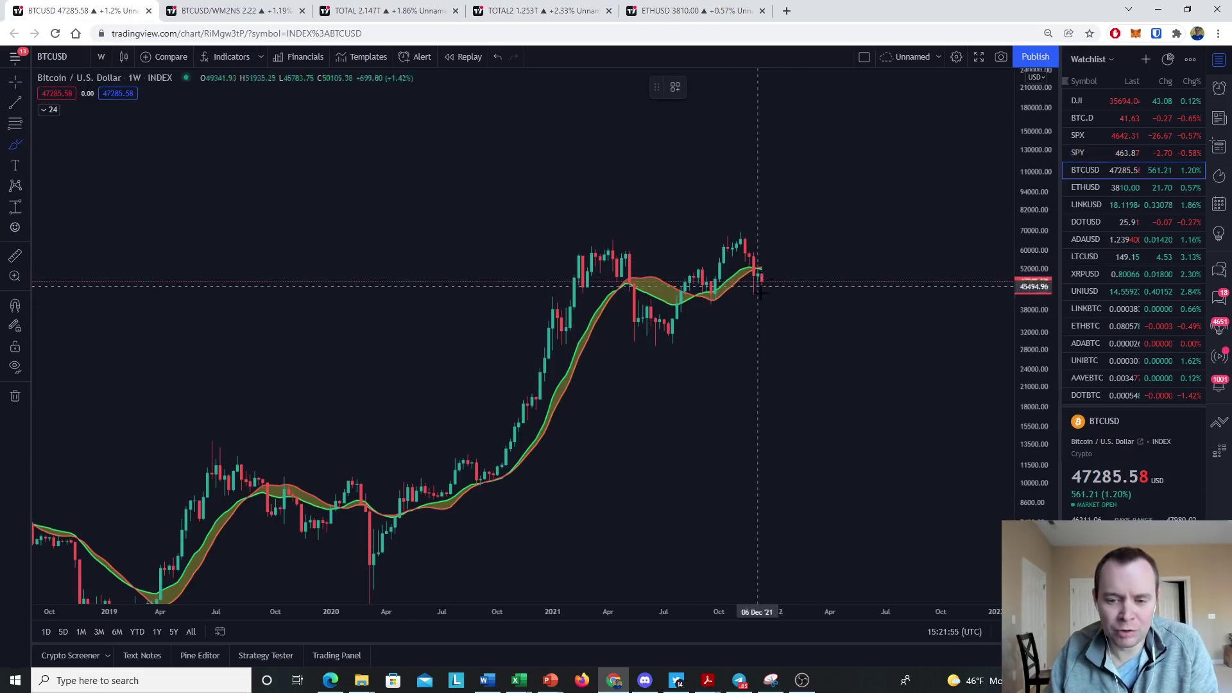
mouse_move(756, 272)
mouse_down()
mouse_move(764, 281)
mouse_move(789, 260)
mouse_move(761, 286)
mouse_move(770, 292)
mouse_move(795, 285)
mouse_move(810, 254)
mouse_move(822, 268)
mouse_move(775, 305)
mouse_move(786, 331)
mouse_move(827, 268)
mouse_move(873, 261)
mouse_up()
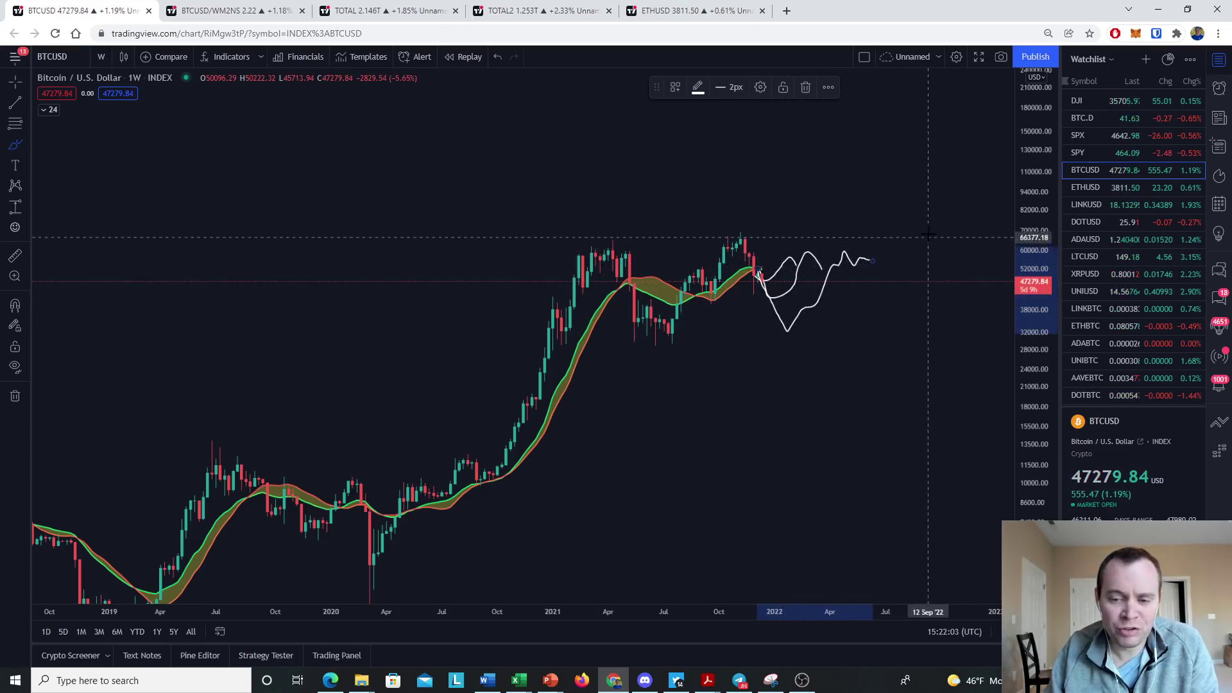
mouse_move(918, 224)
mouse_down()
mouse_move(743, 344)
mouse_move(752, 242)
mouse_up()
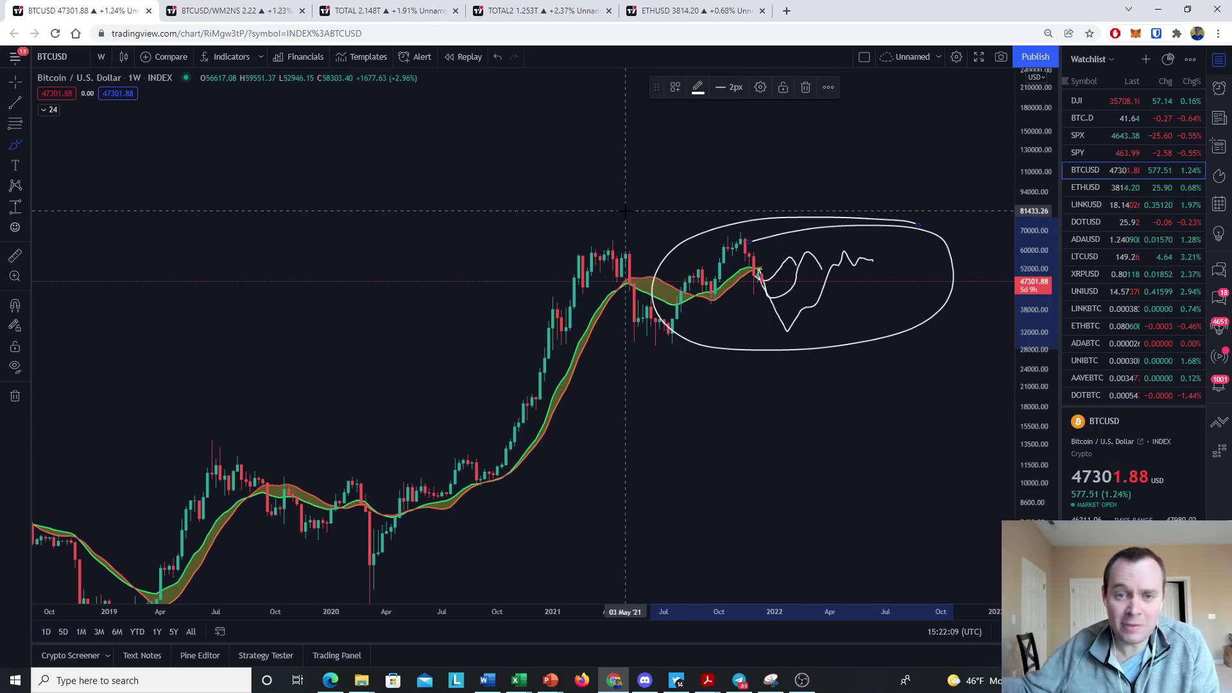
Switch back to the TOTAL2 chart.
key(ctrl+4)
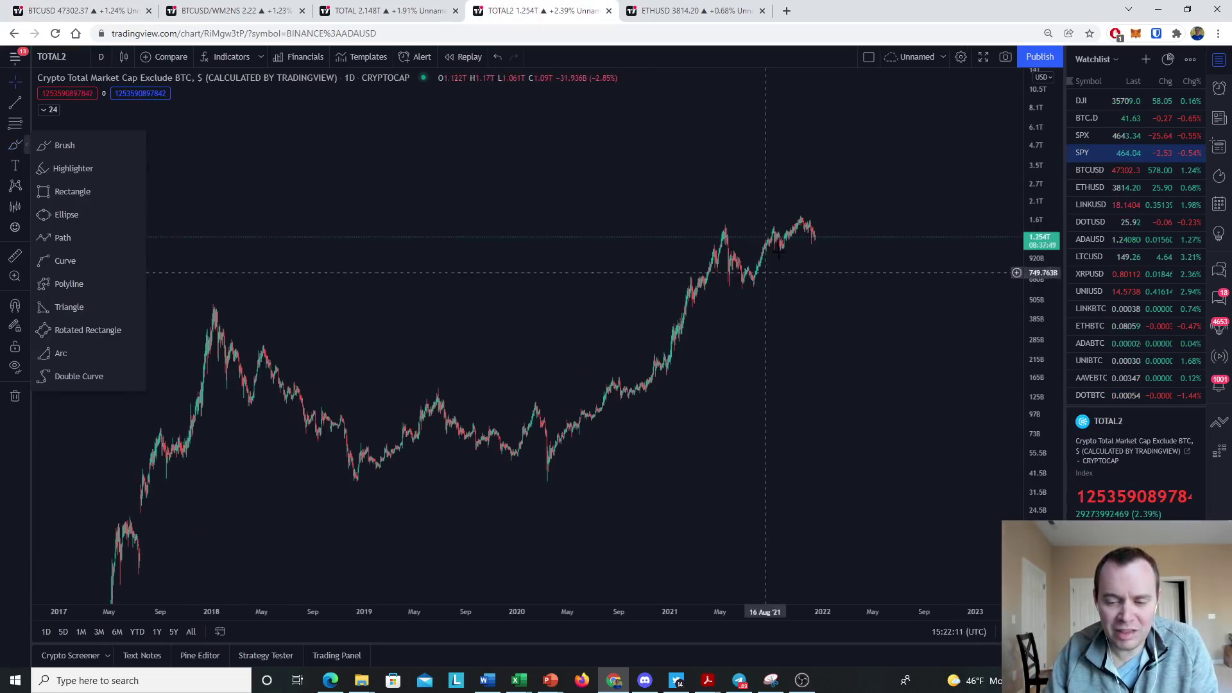